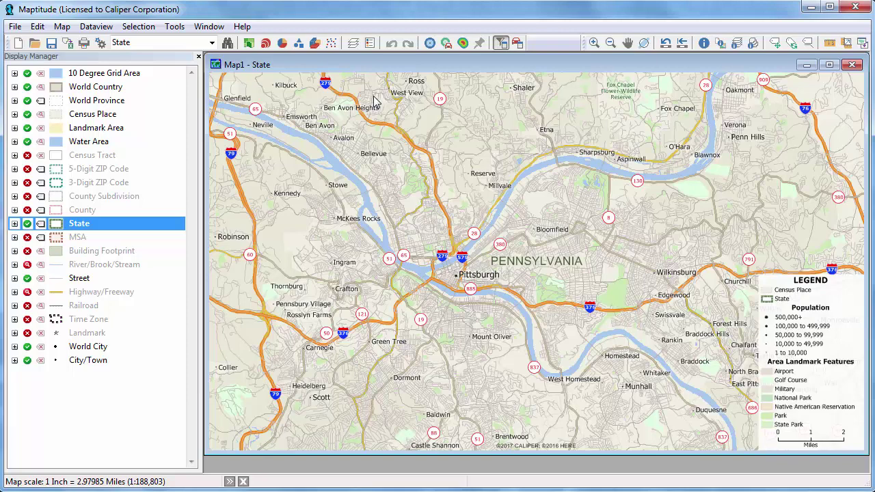
Show the drawing toolbox from Edit > Drawing > Toolbar for the Pittsburgh map
{"action": "left_click", "coordinate": [37, 27]}
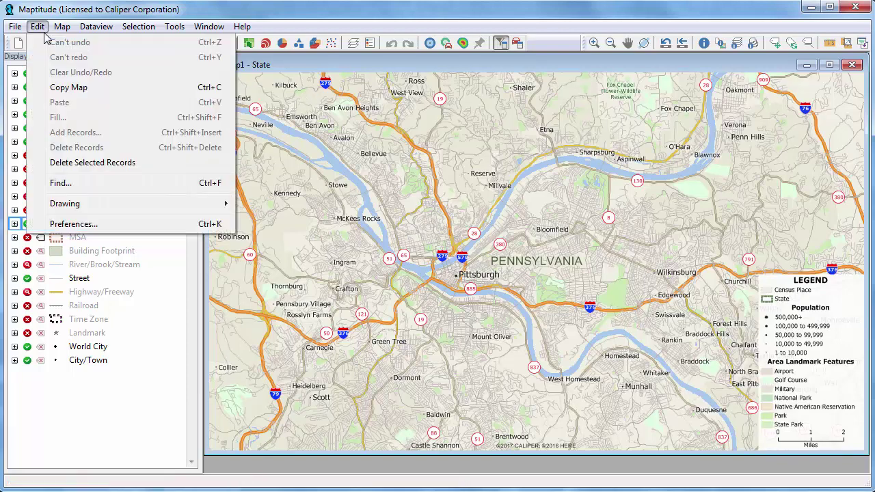
{"action": "mouse_move", "coordinate": [103, 205]}
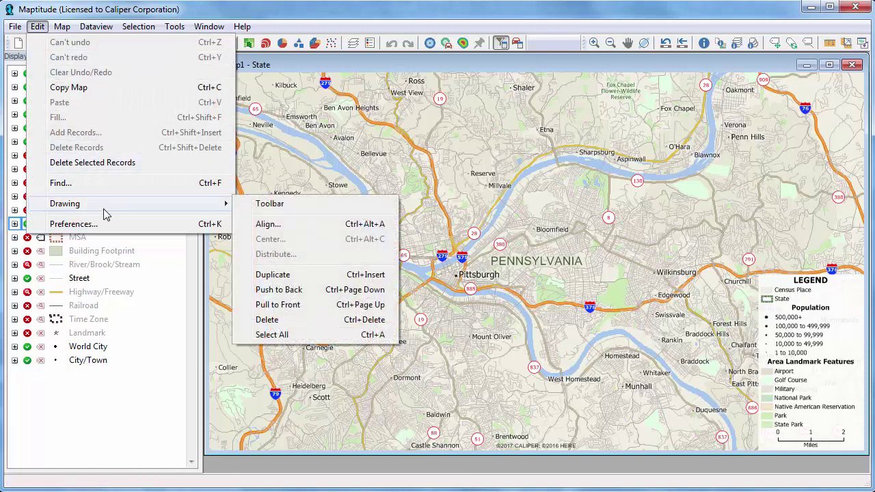
{"action": "left_click", "coordinate": [287, 204]}
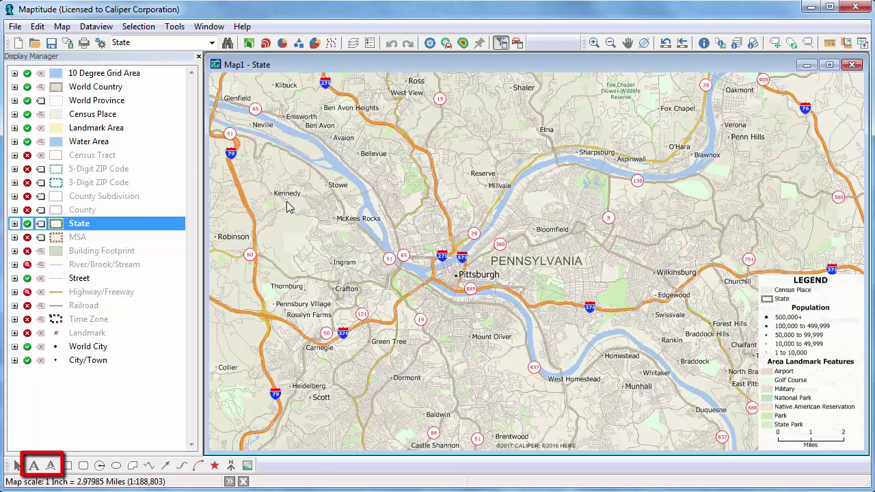
Place the text 'My Map Title' near the map's top at size 18
{"action": "left_click", "coordinate": [34, 466]}
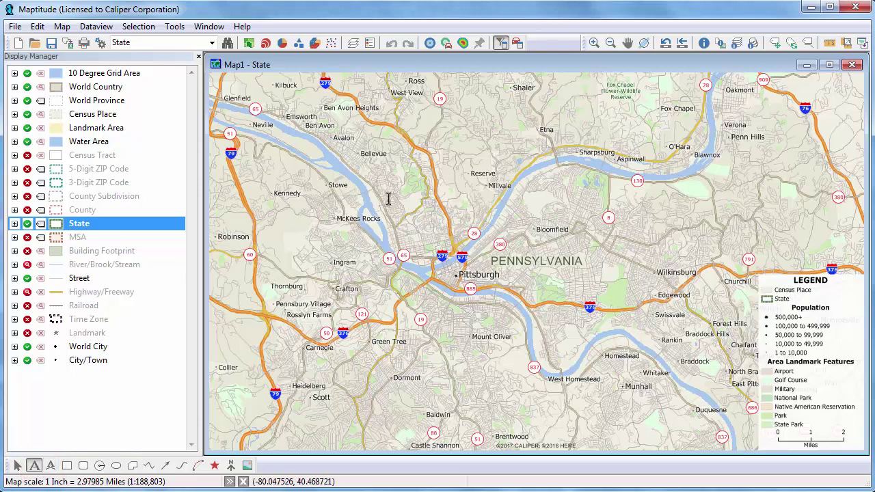
{"action": "left_click", "coordinate": [500, 130]}
{"action": "type", "text": "My Map Title"}
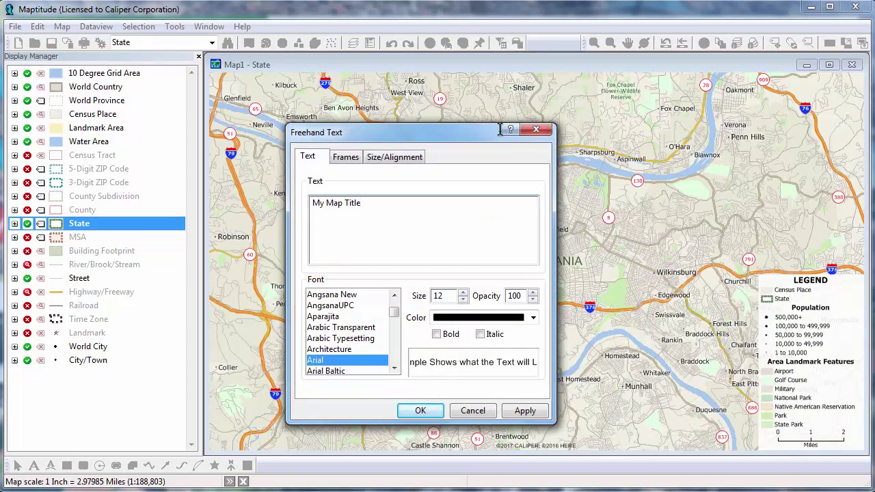
{"action": "left_click", "coordinate": [464, 294]}
{"action": "left_click", "coordinate": [463, 293]}
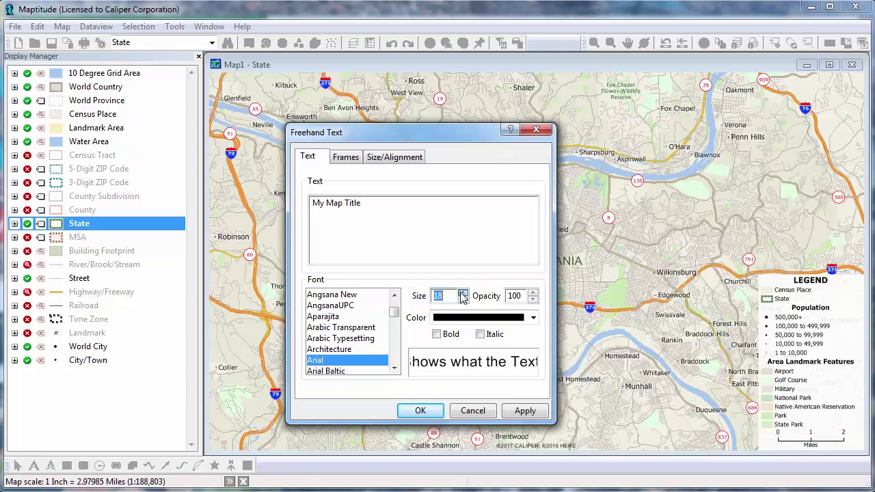
Give the title a frame with a solid fill and apply the text settings
{"action": "left_click", "coordinate": [345, 157]}
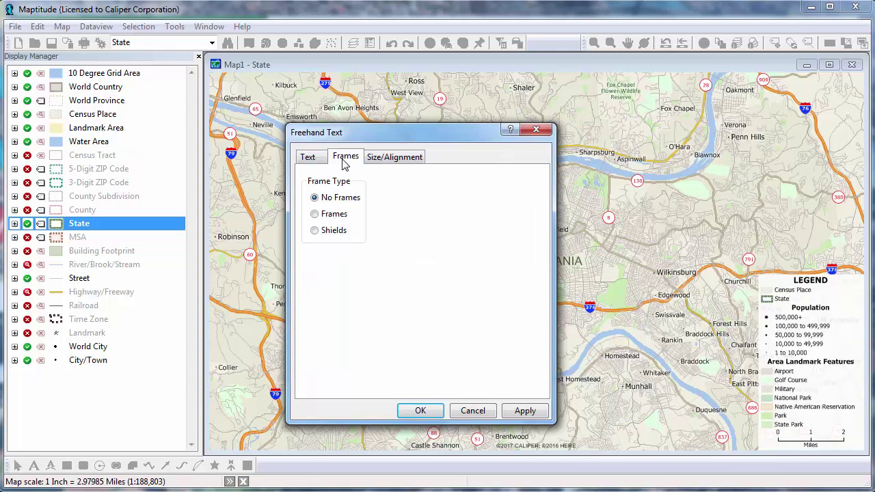
{"action": "left_click", "coordinate": [344, 216]}
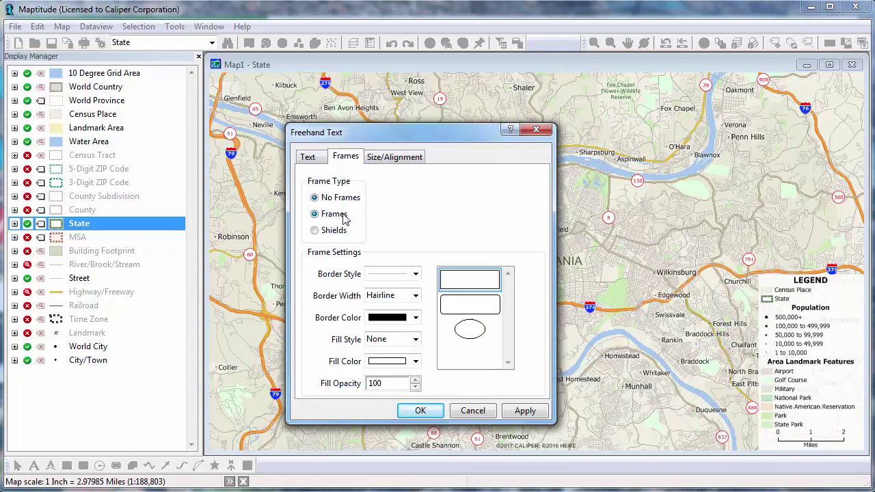
{"action": "left_click", "coordinate": [390, 340]}
{"action": "scroll", "coordinate": [391, 352], "scroll_direction": "up", "scroll_amount": 2}
{"action": "left_click", "coordinate": [390, 361]}
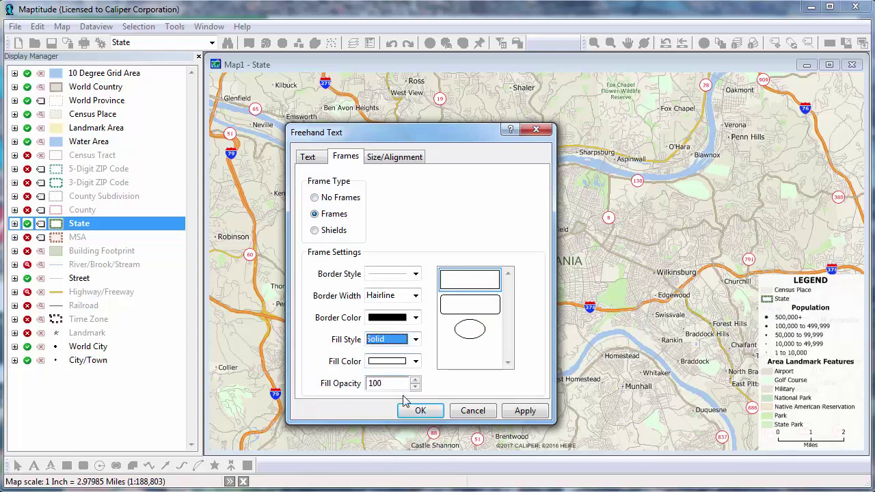
{"action": "left_click", "coordinate": [419, 411]}
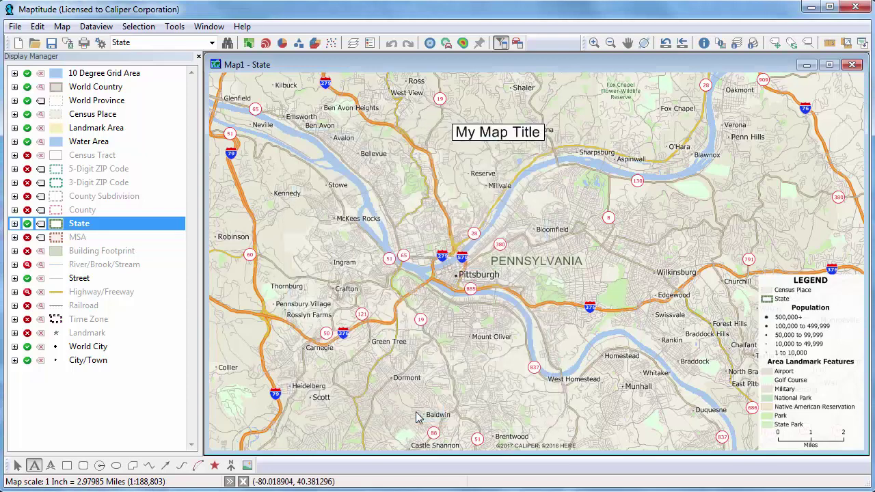
Move the My Map Title label higher and enlarge its text box
{"action": "left_click", "coordinate": [18, 466]}
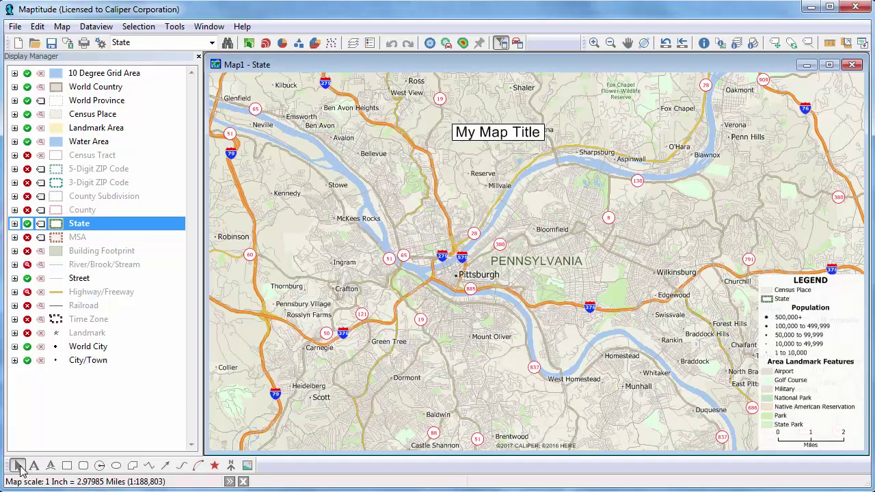
{"action": "left_click", "coordinate": [467, 131]}
{"action": "left_click_drag", "start_coordinate": [467, 130], "coordinate": [476, 112]}
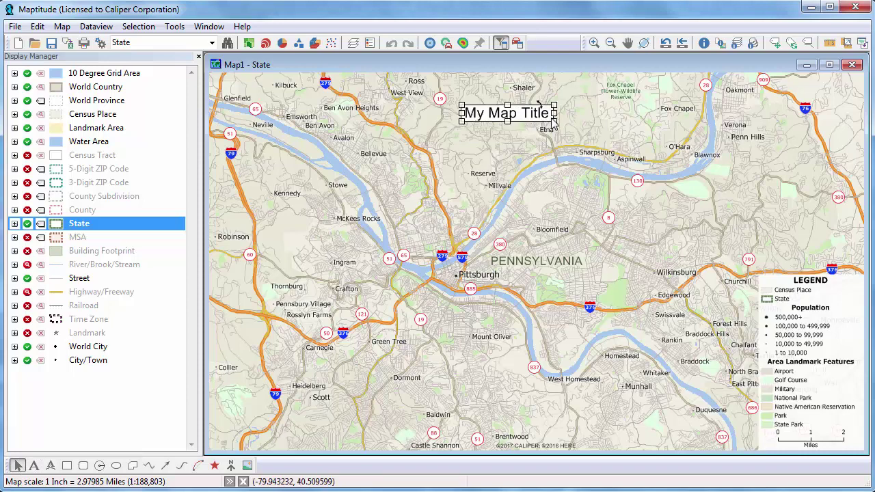
{"action": "mouse_move", "coordinate": [559, 126]}
{"action": "left_mouse_down"}
{"action": "mouse_move", "coordinate": [581, 130]}
{"action": "mouse_move", "coordinate": [568, 96]}
{"action": "mouse_move", "coordinate": [550, 92]}
{"action": "left_mouse_up"}
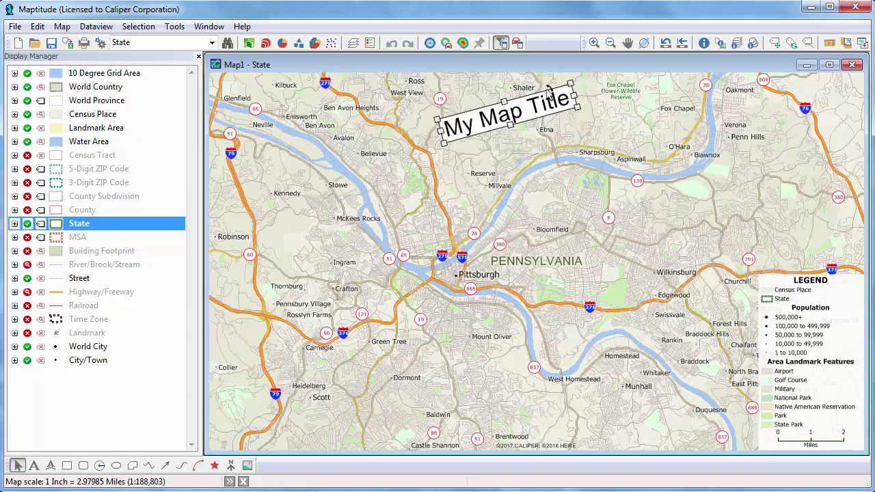
Change the title's angle from 15.0 to 0 so it sits level
{"action": "double_click", "coordinate": [545, 103]}
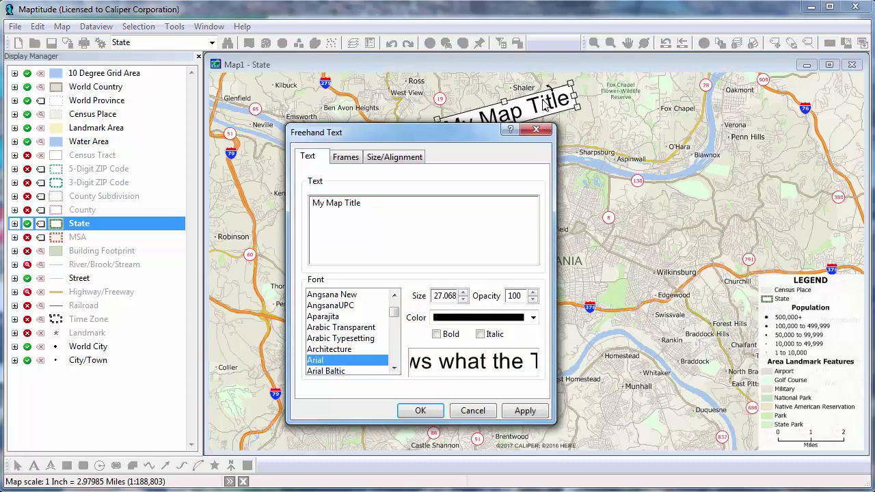
{"action": "left_click", "coordinate": [413, 157]}
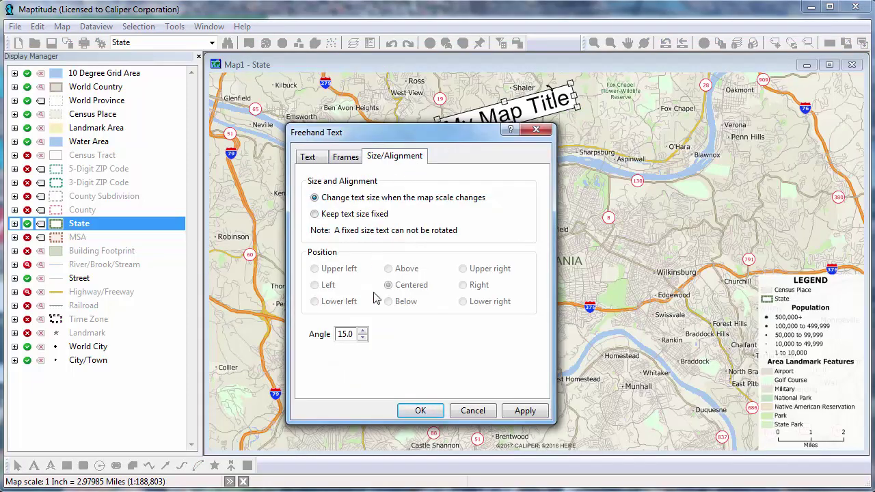
{"action": "left_click_drag", "start_coordinate": [352, 336], "coordinate": [341, 338]}
{"action": "type", "text": "0"}
{"action": "left_click", "coordinate": [418, 408]}
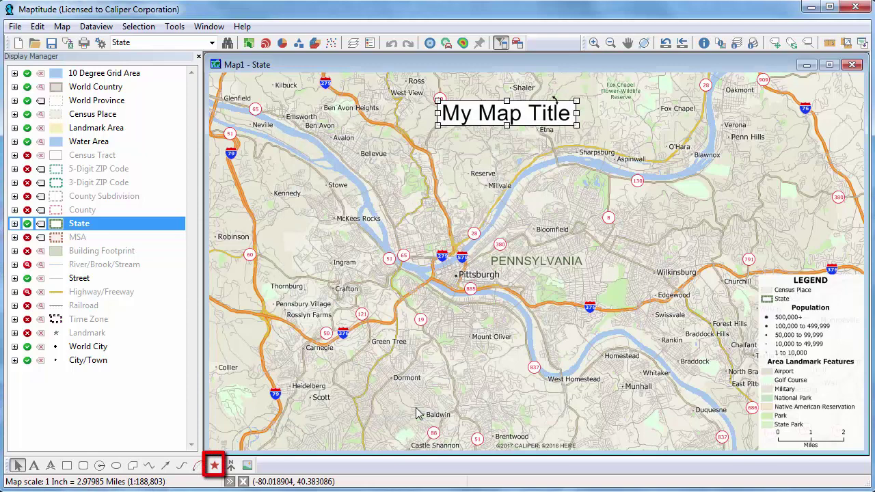
Place a point symbol near Mount Oliver and open its style settings
{"action": "left_click", "coordinate": [214, 466]}
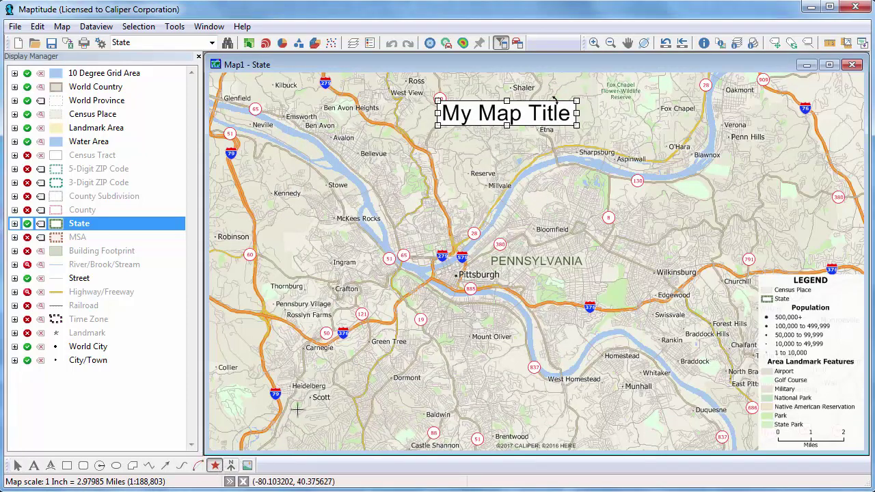
{"action": "left_click", "coordinate": [468, 313]}
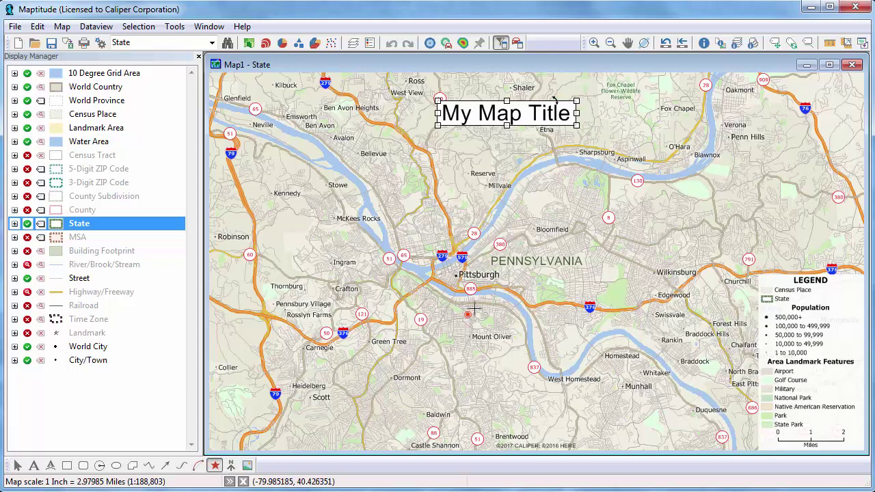
{"action": "left_click", "coordinate": [468, 313]}
{"action": "right_click", "coordinate": [468, 313]}
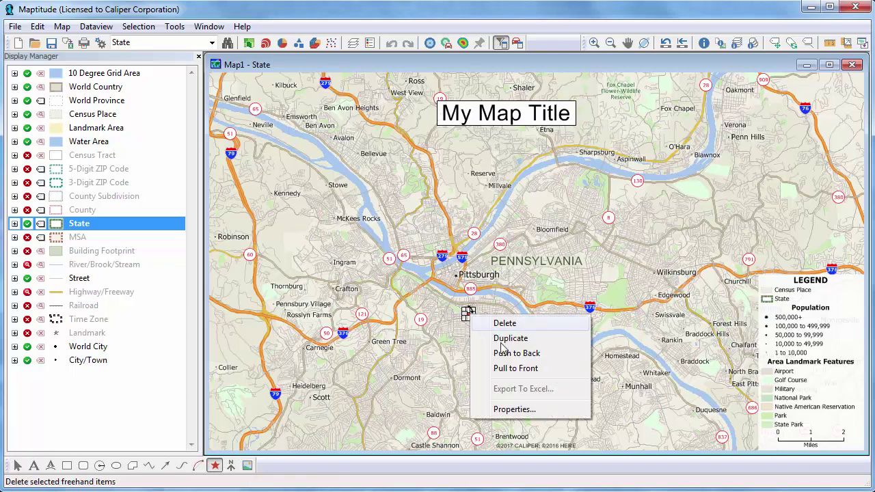
{"action": "left_click", "coordinate": [538, 410]}
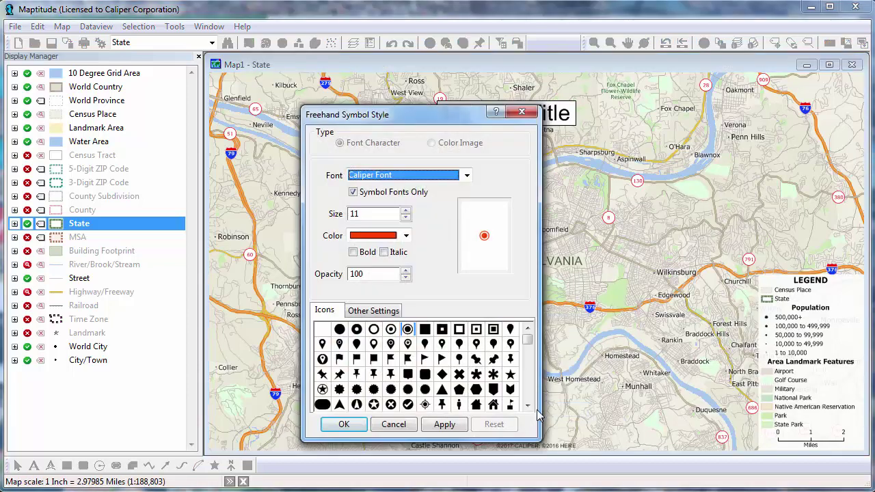
Style the symbol as a blue star of size 16
{"action": "left_click", "coordinate": [406, 211]}
{"action": "left_click", "coordinate": [406, 211]}
{"action": "left_click", "coordinate": [406, 212]}
{"action": "left_click", "coordinate": [406, 211]}
{"action": "left_click", "coordinate": [406, 212]}
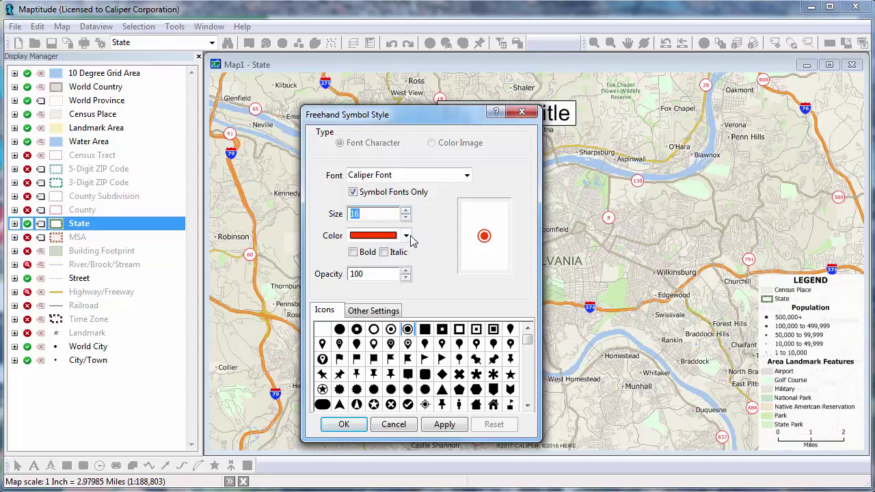
{"action": "left_click", "coordinate": [406, 235]}
{"action": "left_click", "coordinate": [394, 395]}
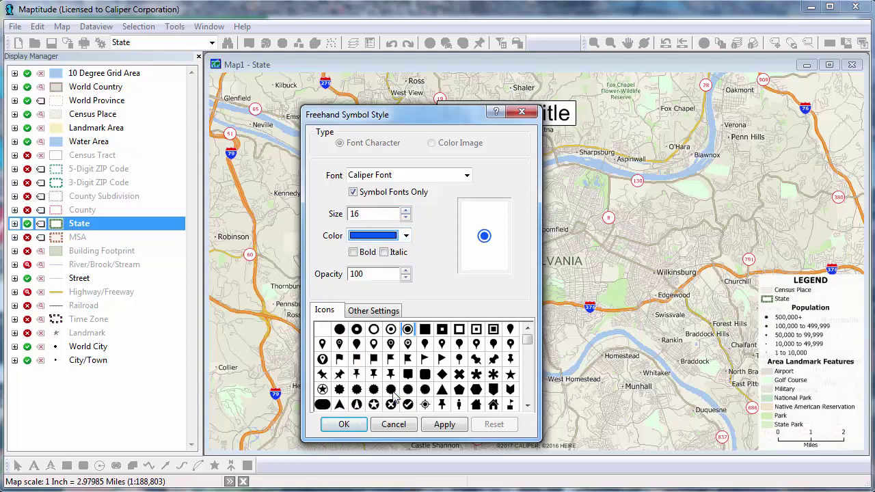
{"action": "left_click", "coordinate": [510, 374]}
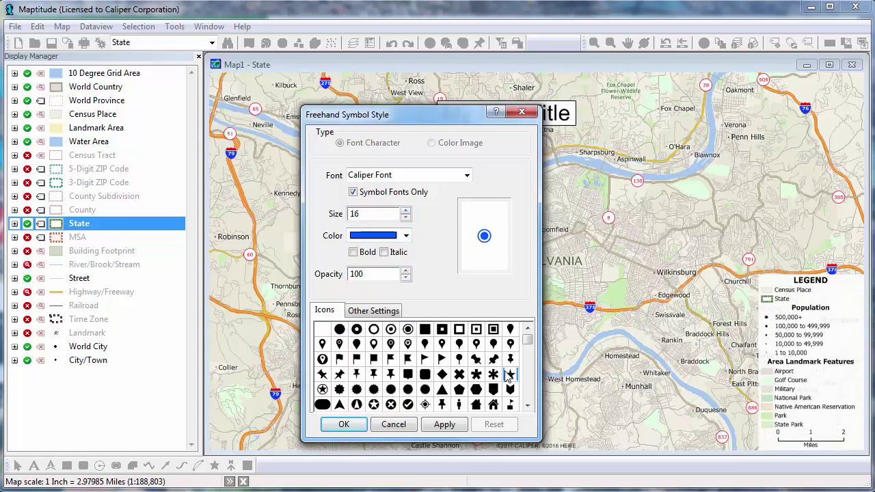
{"action": "left_click", "coordinate": [343, 424]}
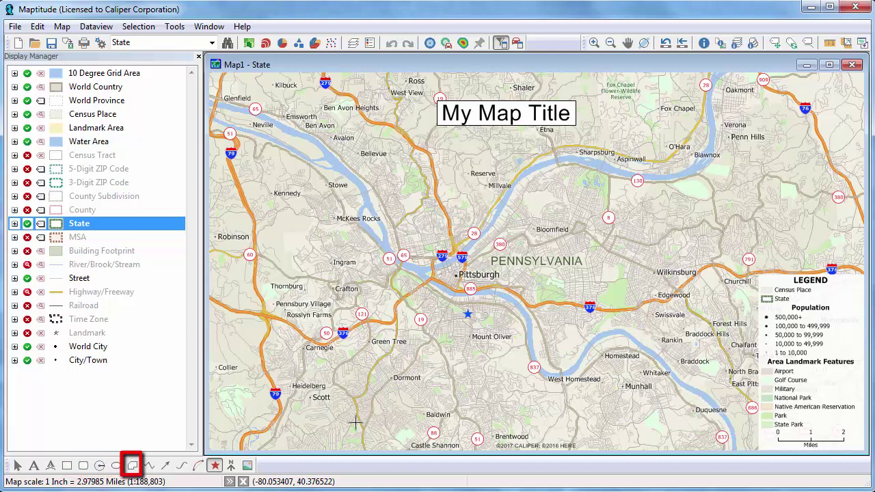
Draw a rectangle around Neville and Ben Avon and a polygon between Kennedy and Thornburg
{"action": "left_click", "coordinate": [68, 467]}
{"action": "left_click_drag", "start_coordinate": [235, 104], "coordinate": [367, 162]}
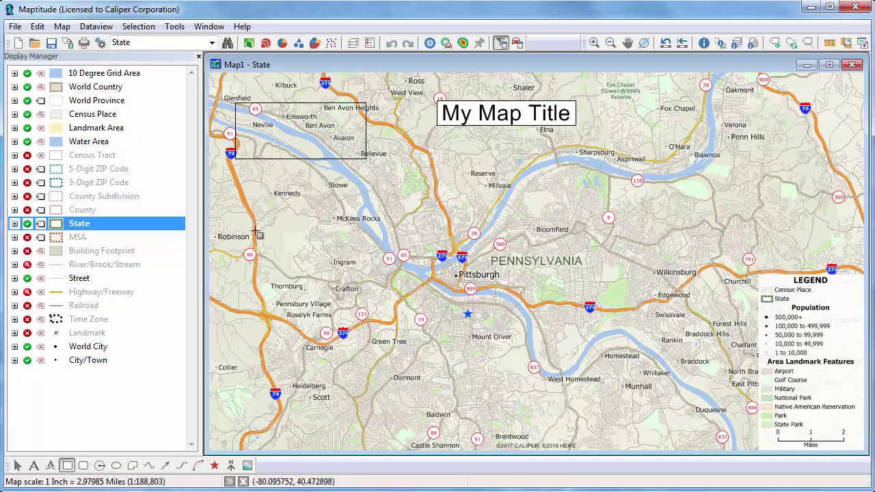
{"action": "left_click", "coordinate": [132, 466]}
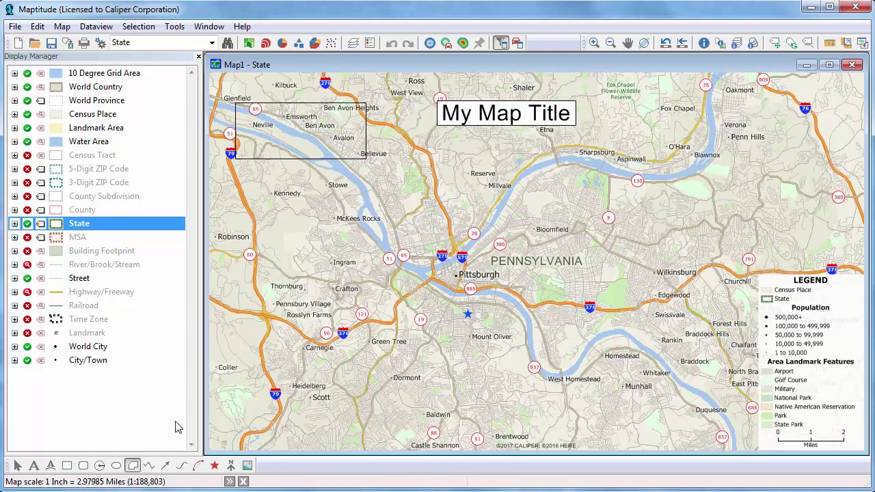
{"action": "left_click", "coordinate": [276, 209]}
{"action": "left_click", "coordinate": [237, 274]}
{"action": "left_click", "coordinate": [290, 270]}
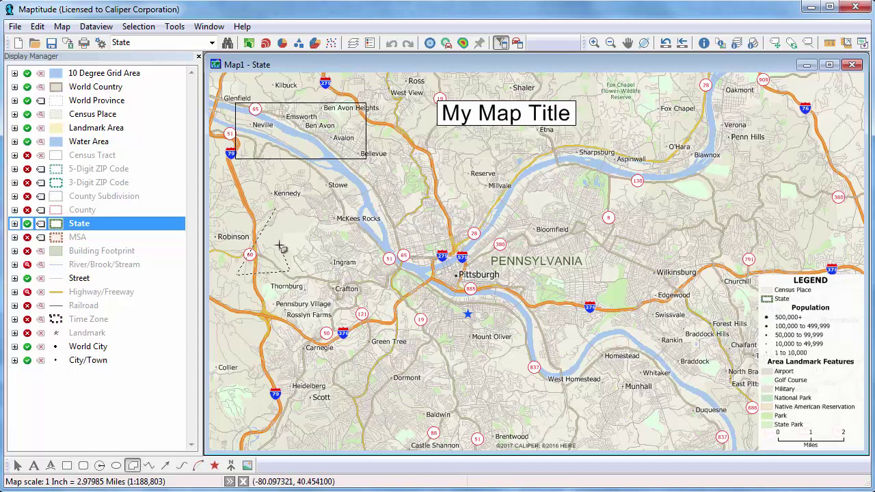
{"action": "left_click", "coordinate": [280, 245]}
{"action": "double_click", "coordinate": [318, 228]}
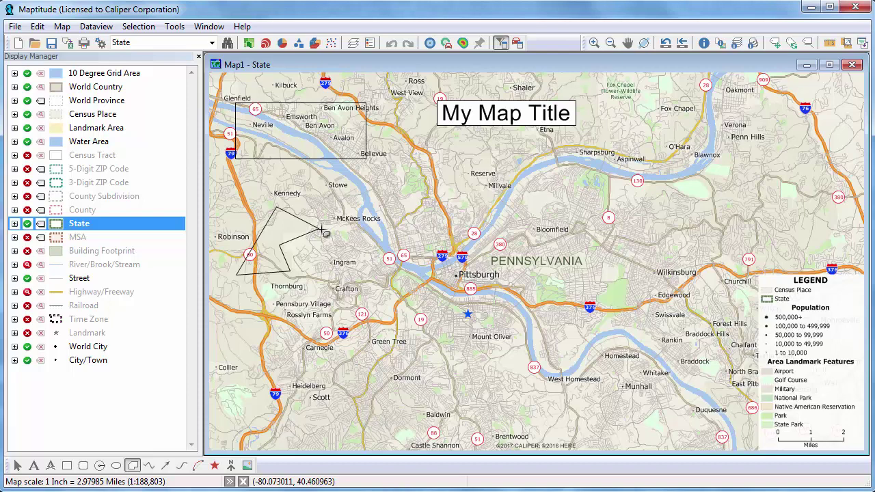
Give the Kennedy–Thornburg polygon a dashed border
{"action": "right_click", "coordinate": [278, 228]}
{"action": "left_click", "coordinate": [340, 322]}
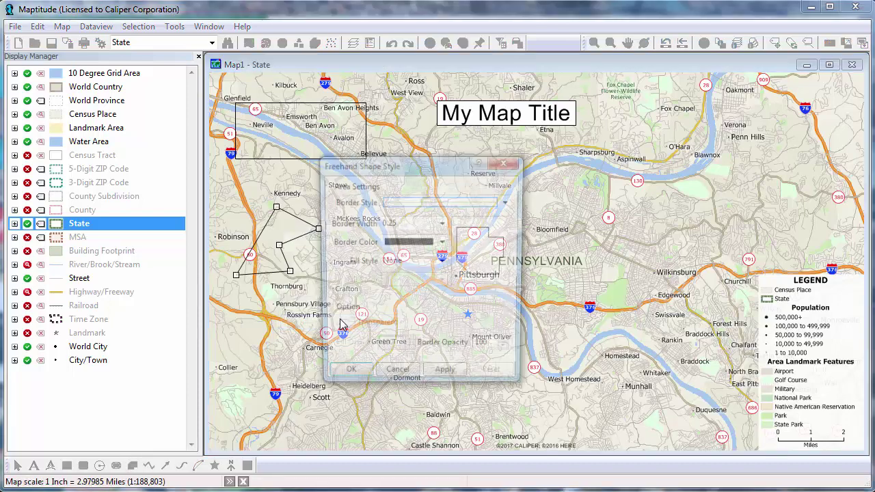
{"action": "left_click", "coordinate": [401, 202]}
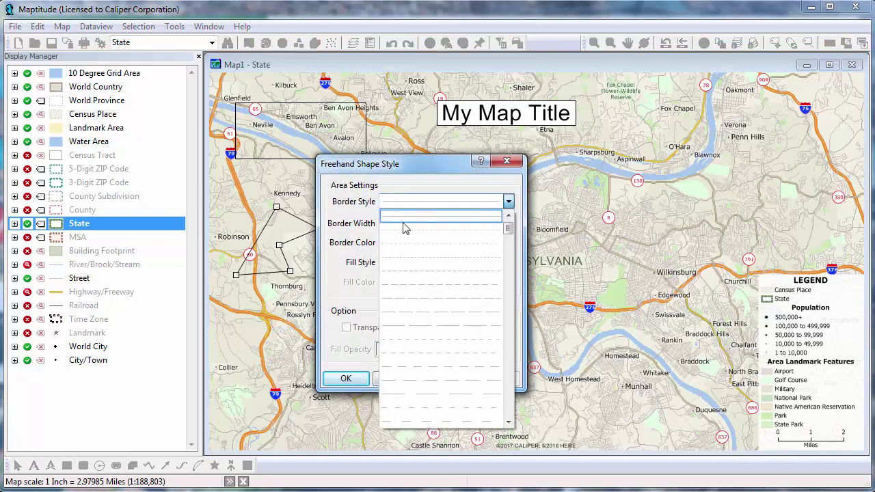
{"action": "left_click", "coordinate": [412, 270]}
Fill the polygon solid red at 20% opacity
{"action": "left_click", "coordinate": [411, 263]}
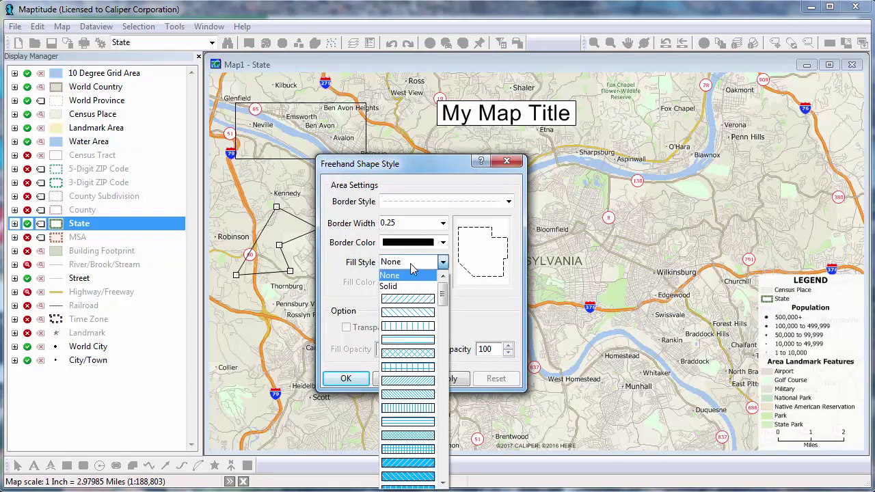
{"action": "left_click", "coordinate": [408, 288]}
{"action": "left_click", "coordinate": [408, 287]}
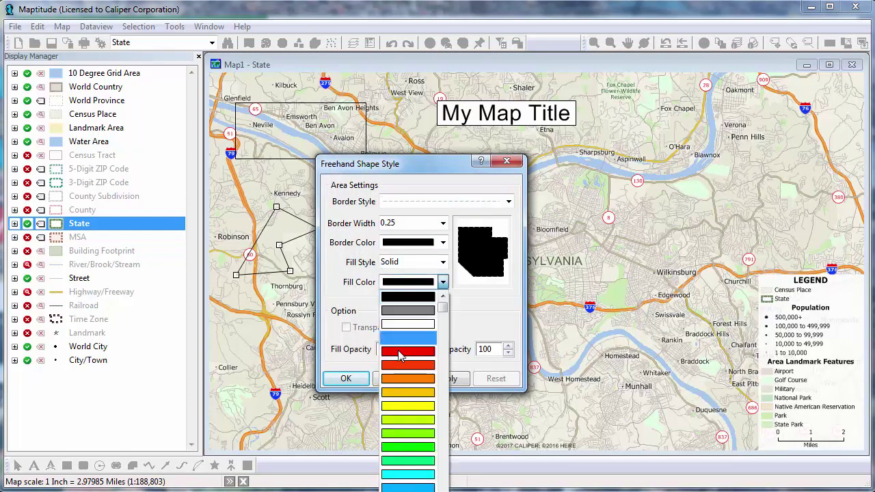
{"action": "left_click", "coordinate": [398, 351]}
{"action": "left_click_drag", "start_coordinate": [397, 349], "coordinate": [356, 359]}
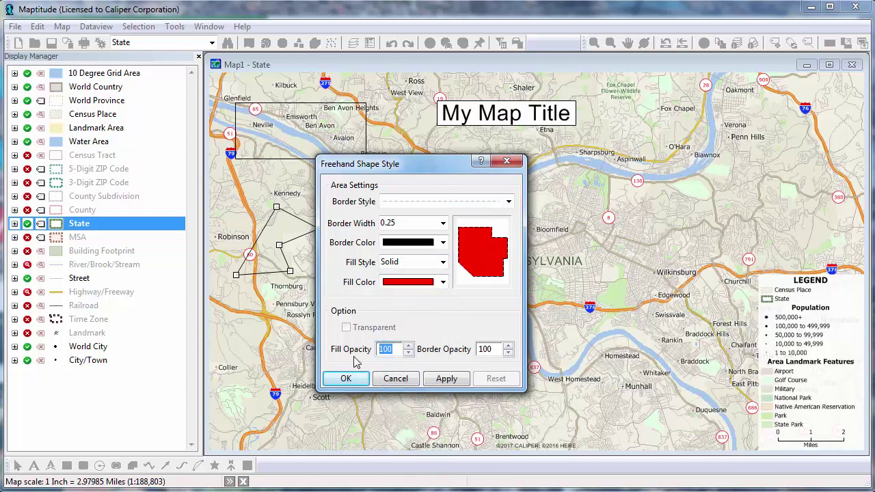
{"action": "type", "text": "20"}
{"action": "left_click", "coordinate": [357, 379]}
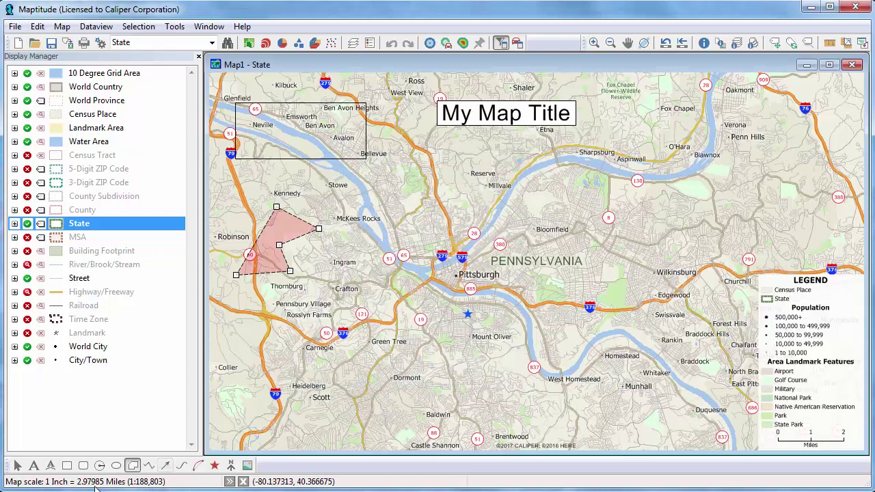
{"action": "left_click", "coordinate": [99, 466]}
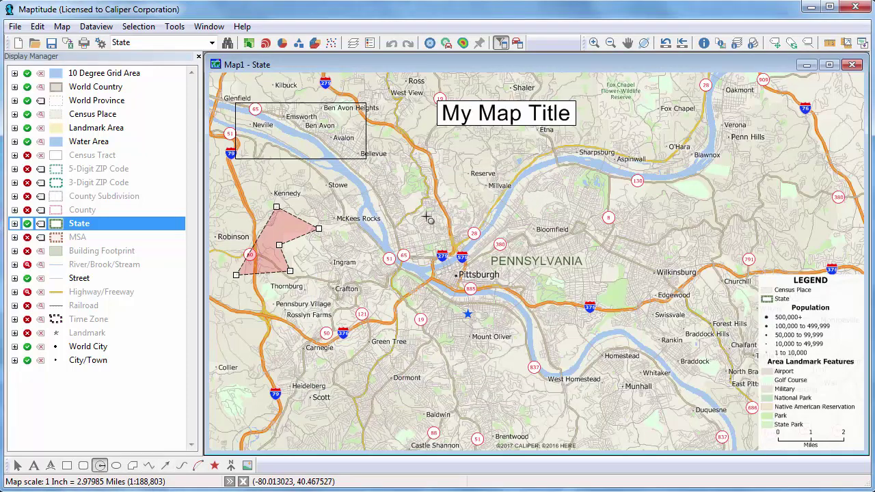
Drag out a roughly 4.7 mi radius circle over central Pittsburgh, then choose Delete on it
{"action": "mouse_move", "coordinate": [427, 214]}
{"action": "left_mouse_down"}
{"action": "mouse_move", "coordinate": [465, 242]}
{"action": "mouse_move", "coordinate": [479, 269]}
{"action": "left_mouse_up"}
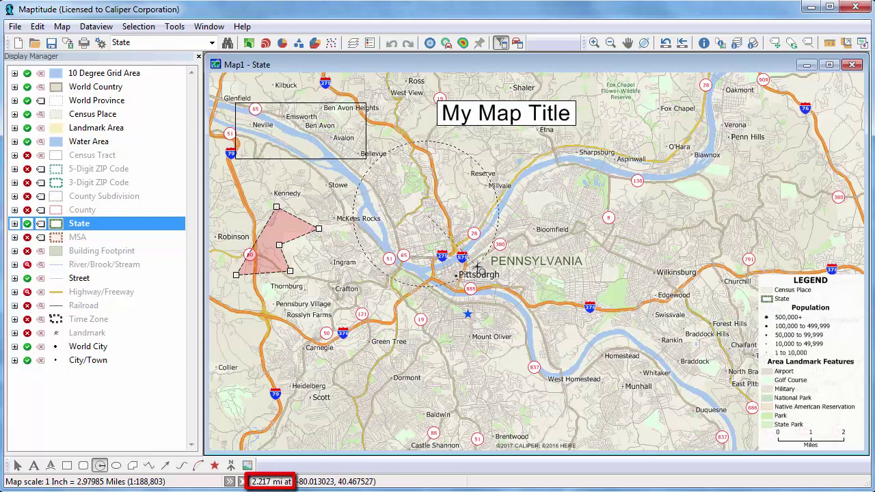
{"action": "left_click_drag", "start_coordinate": [478, 269], "coordinate": [538, 324]}
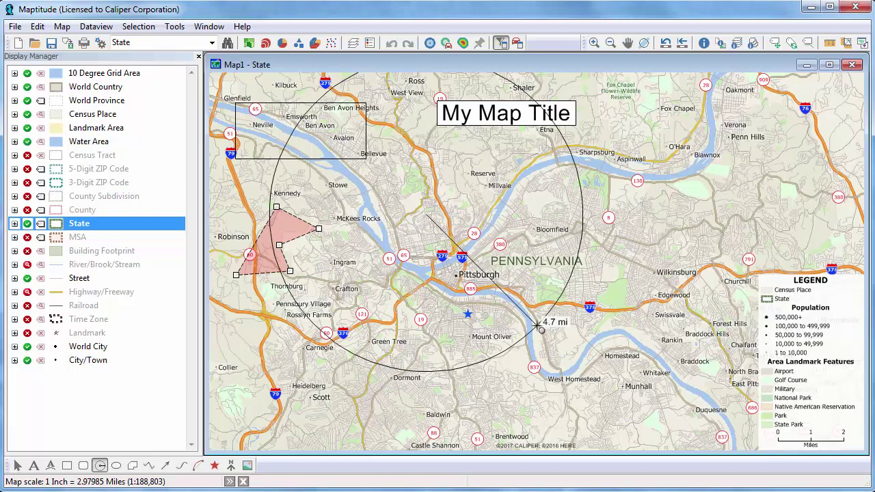
{"action": "right_click", "coordinate": [499, 264]}
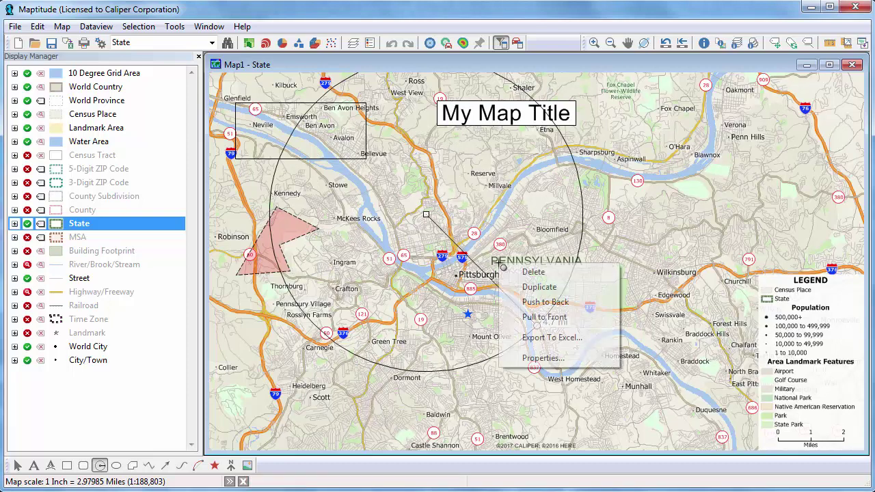
{"action": "left_click", "coordinate": [532, 273]}
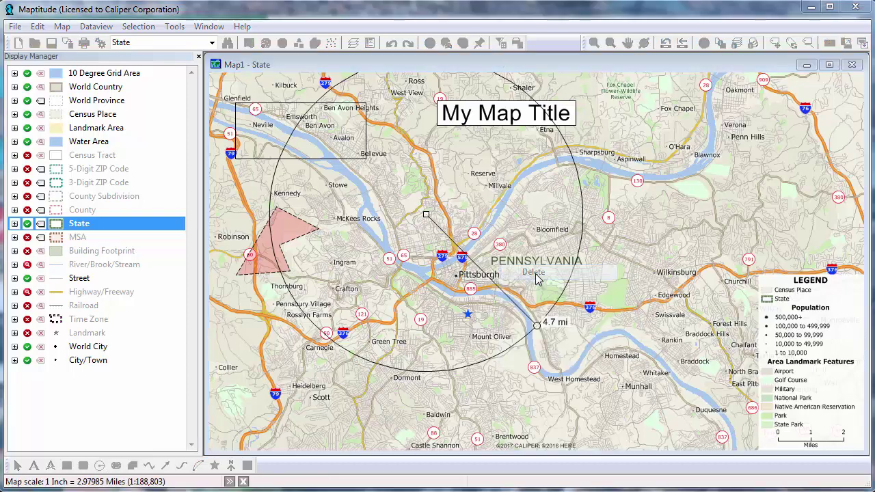
Confirm the deletion and create a 3-mile radius circle centred on the blue star
{"action": "left_click", "coordinate": [463, 284]}
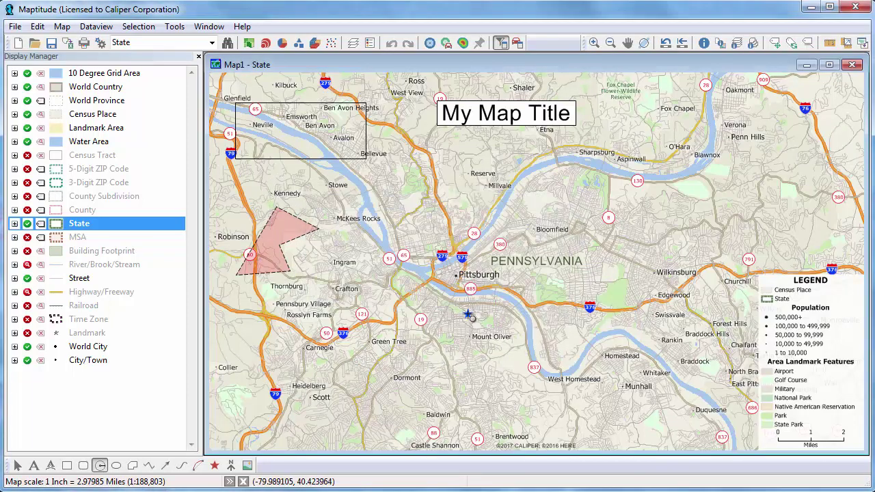
{"action": "left_click", "coordinate": [469, 316]}
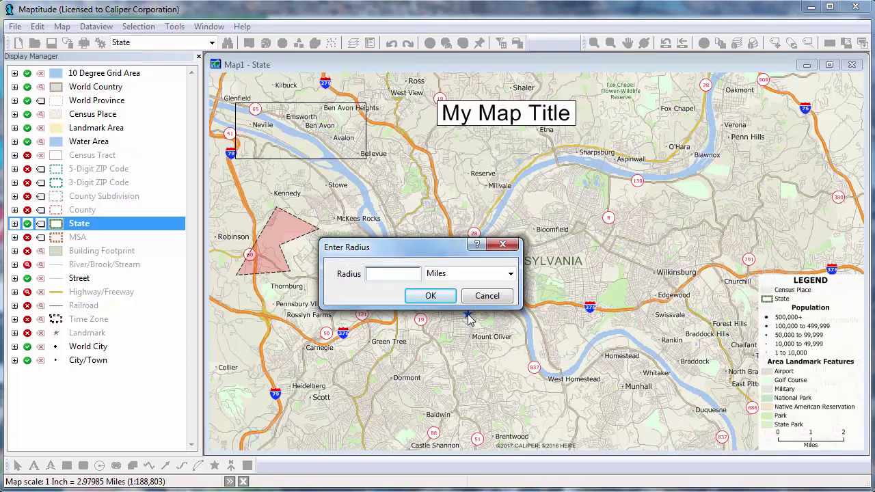
{"action": "left_click", "coordinate": [443, 297]}
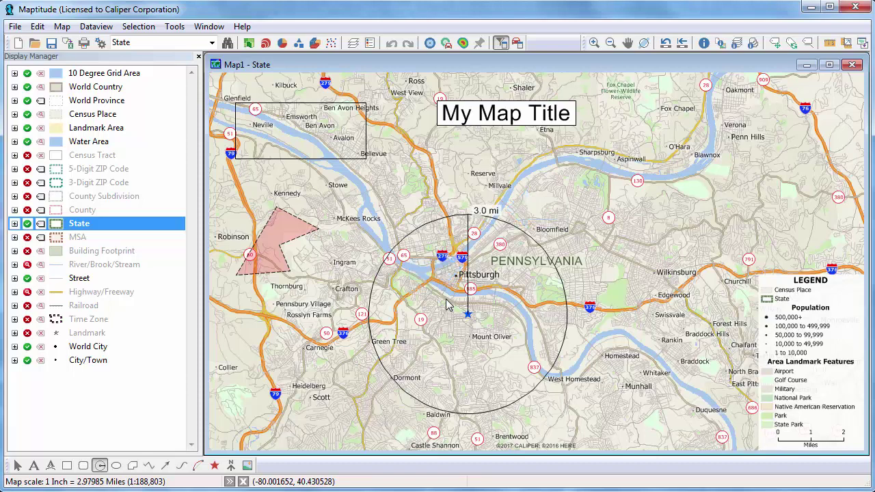
Turn off Show radius line in the 3.0 mi circle's Radius Style
{"action": "right_click", "coordinate": [443, 248]}
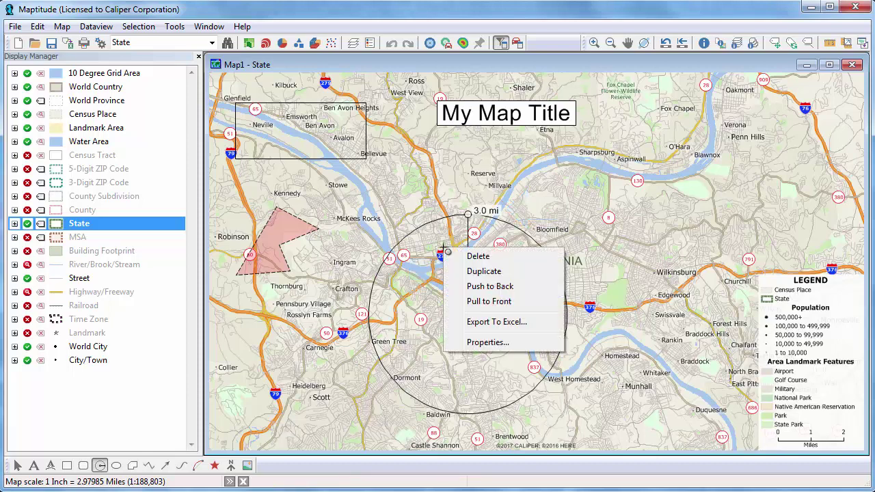
{"action": "left_click", "coordinate": [508, 343]}
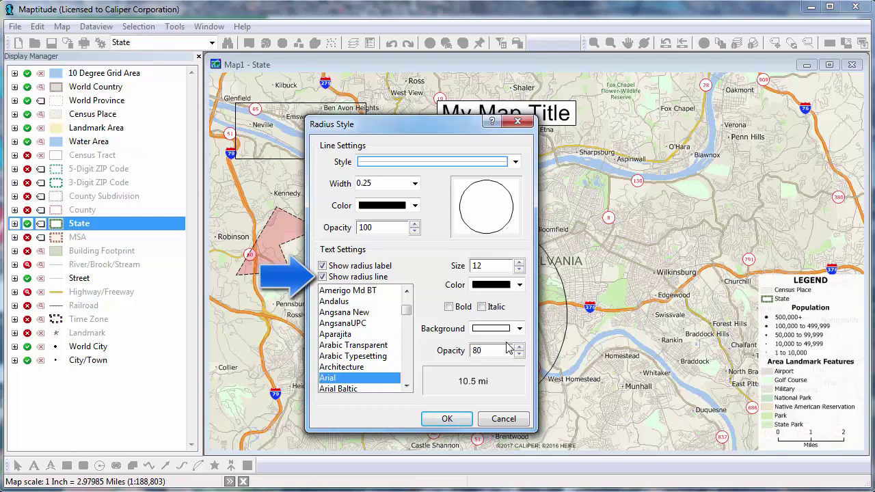
{"action": "left_click", "coordinate": [324, 277]}
{"action": "left_click", "coordinate": [446, 417]}
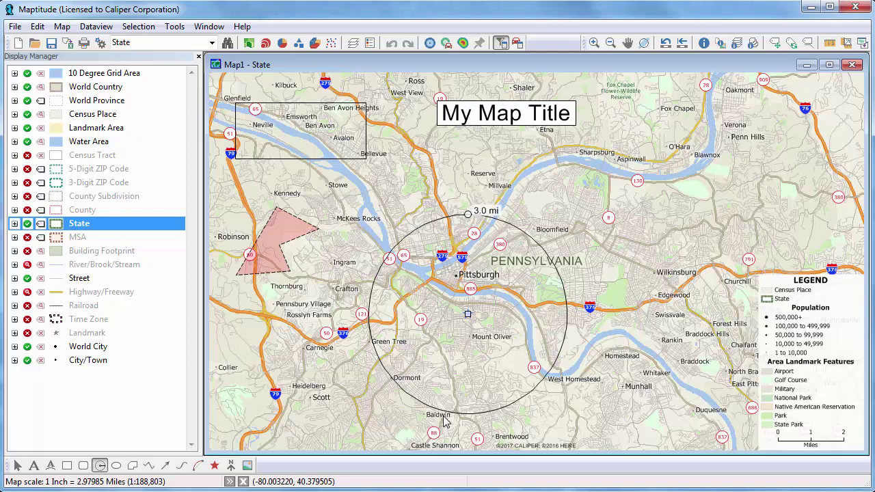
Export the 3-mile circle's contents to an Excel workbook named '3 mile radius'
{"action": "right_click", "coordinate": [398, 332]}
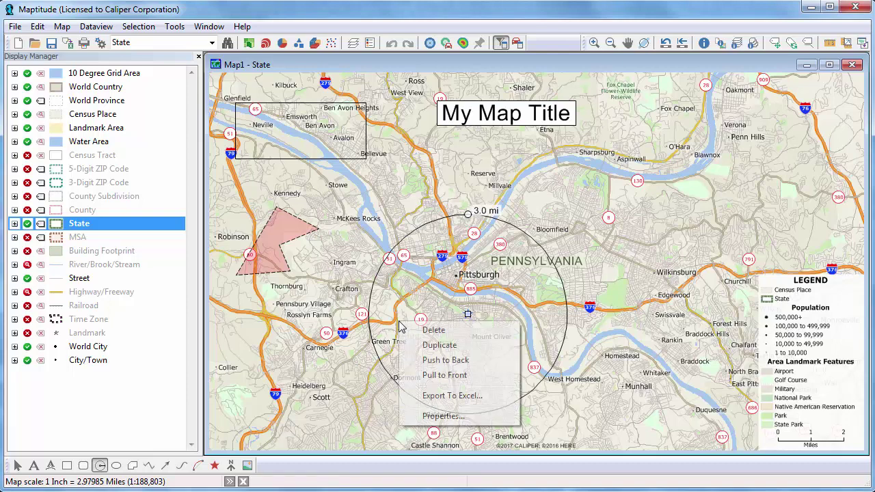
{"action": "left_click", "coordinate": [452, 396]}
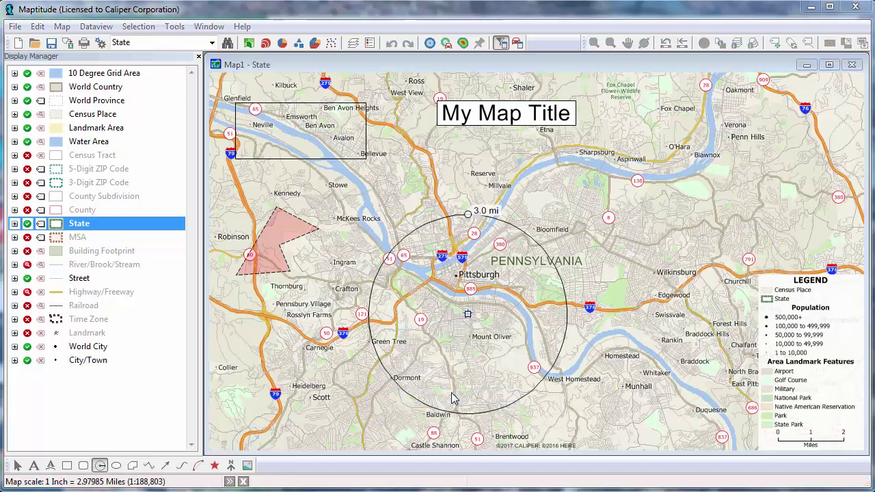
{"action": "type", "text": "3 mile radius"}
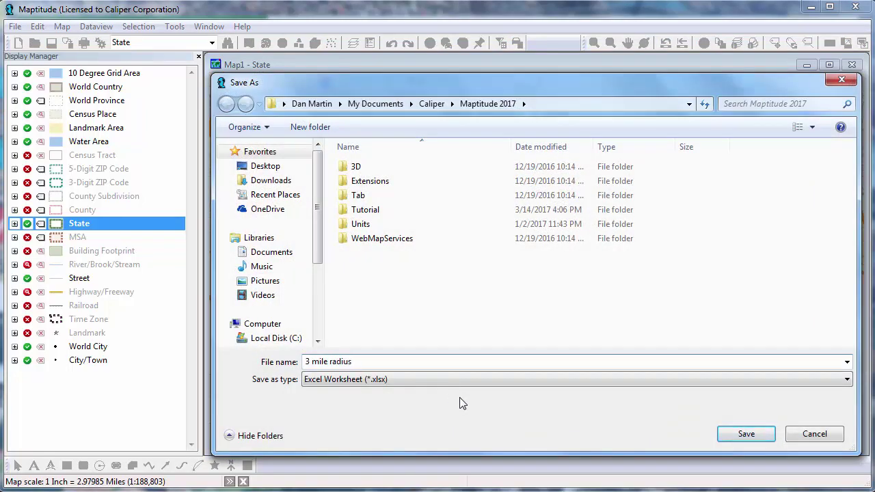
{"action": "left_click", "coordinate": [744, 433]}
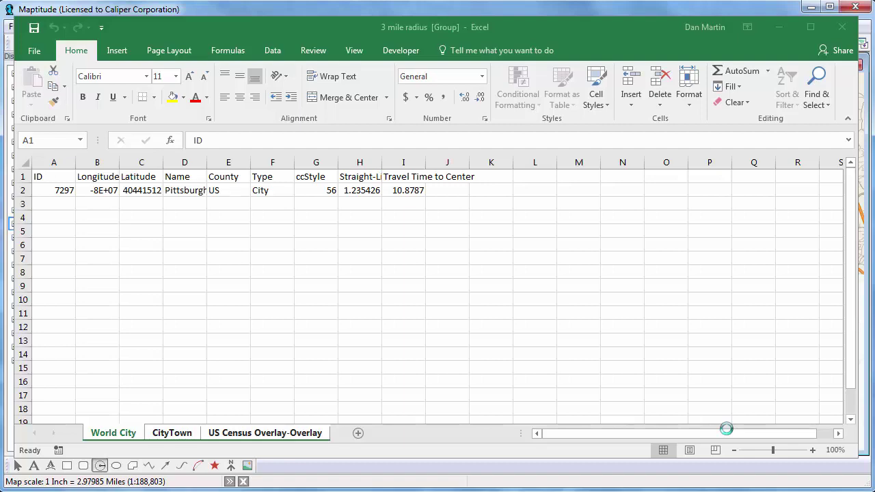
Review the CityTown and US Census Overlay-Overlay sheets, then close the 3 mile radius workbook
{"action": "left_click", "coordinate": [174, 440]}
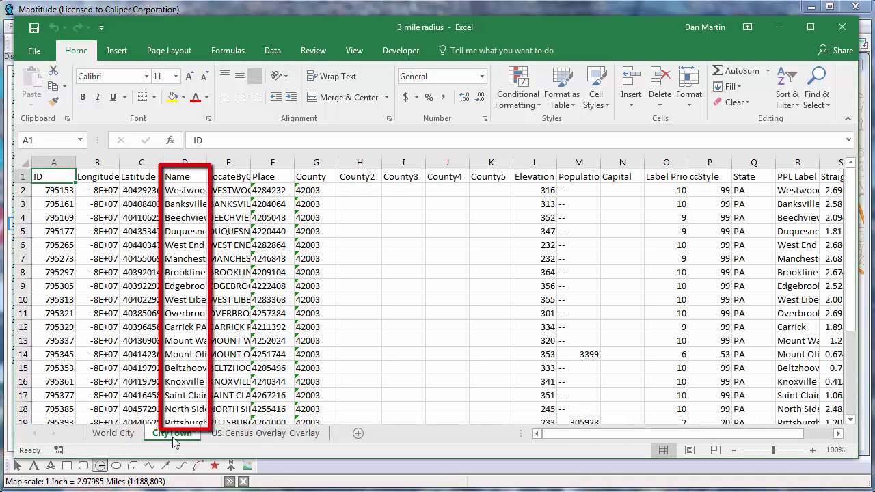
{"action": "left_click", "coordinate": [269, 433]}
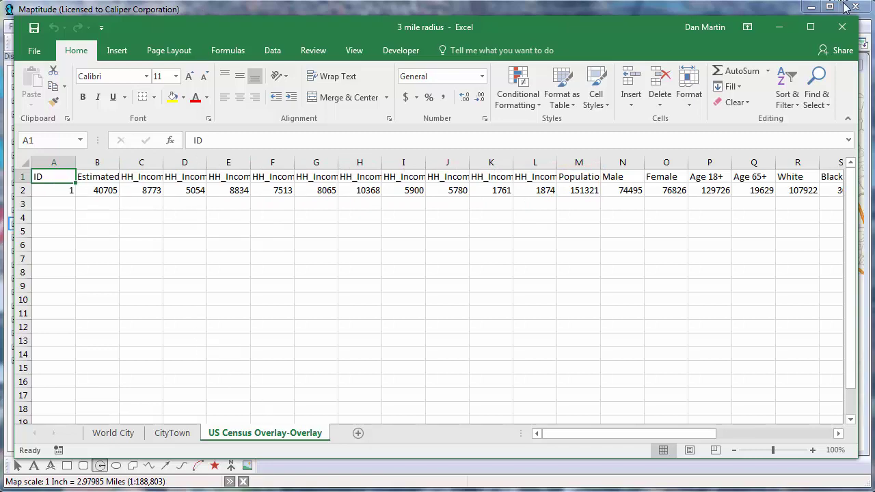
{"action": "left_click", "coordinate": [843, 27]}
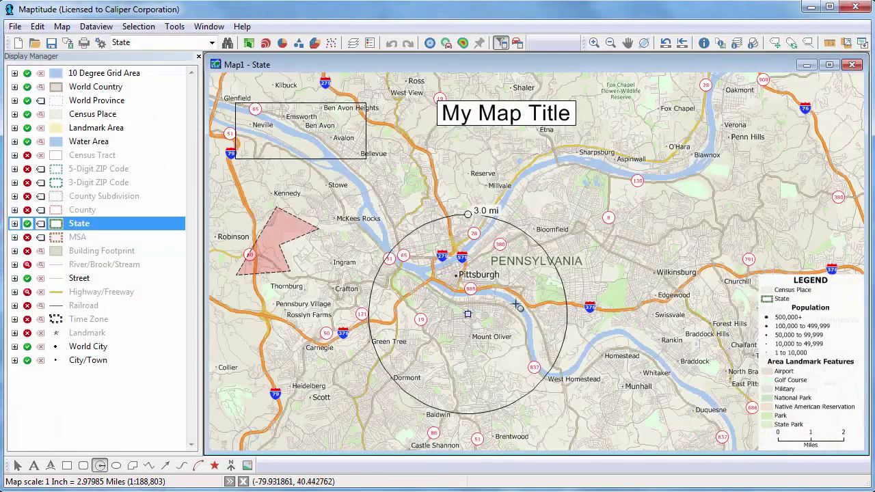
Draw a freehand zigzag line from near McKees Rocks past Reserve and Wilkinsburg to the northeast
{"action": "left_click", "coordinate": [147, 466]}
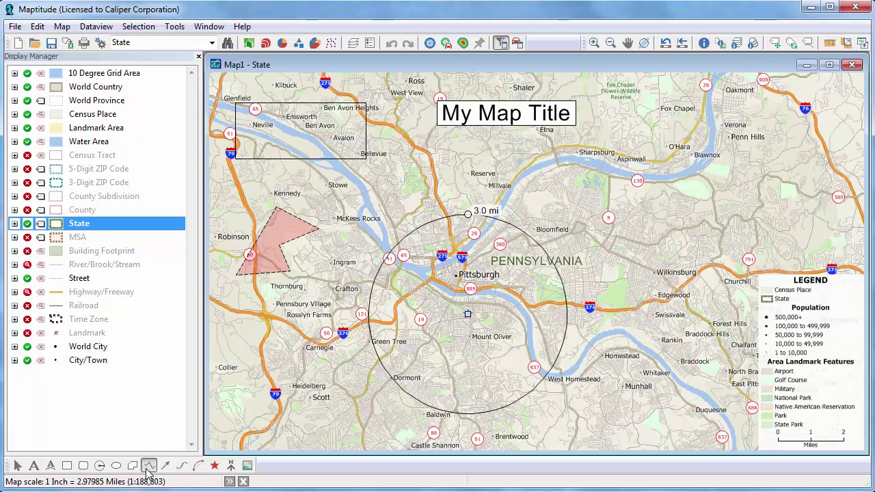
{"action": "left_click", "coordinate": [367, 236]}
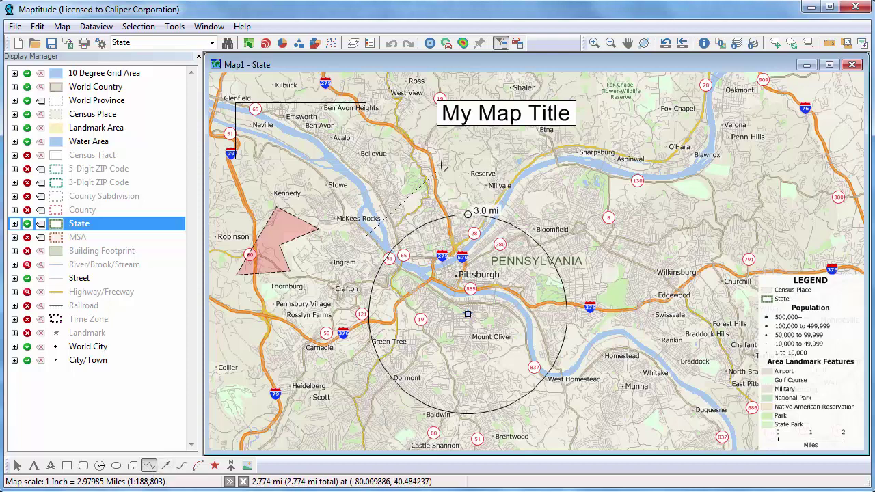
{"action": "left_click", "coordinate": [444, 160]}
{"action": "left_click", "coordinate": [626, 272]}
{"action": "double_click", "coordinate": [747, 175]}
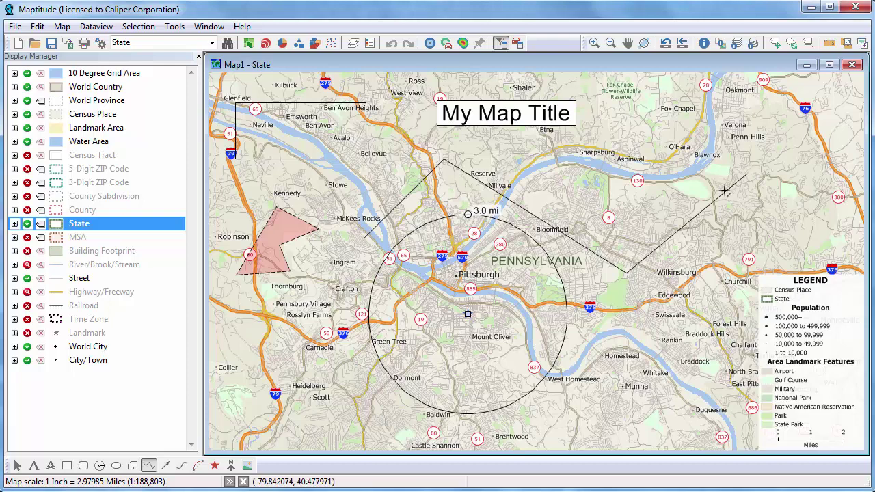
Give the line width 1.5, an arrowhead at its end, and a line length label
{"action": "right_click", "coordinate": [675, 234]}
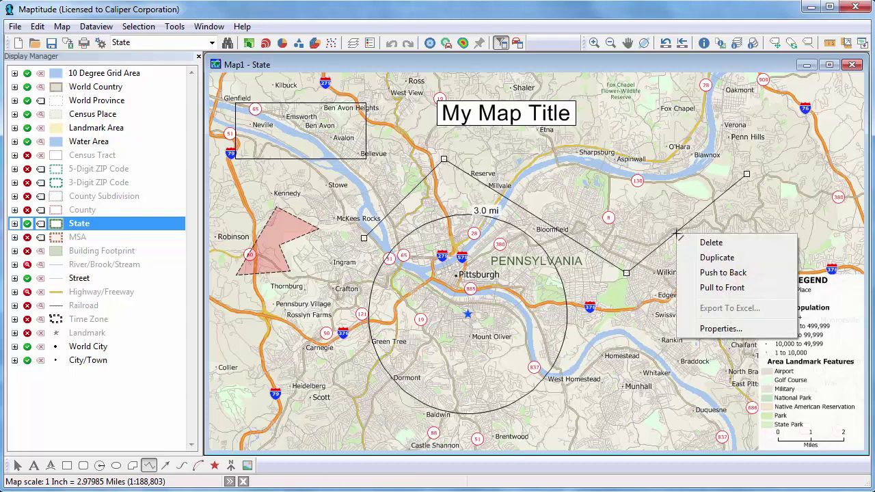
{"action": "left_click", "coordinate": [729, 327]}
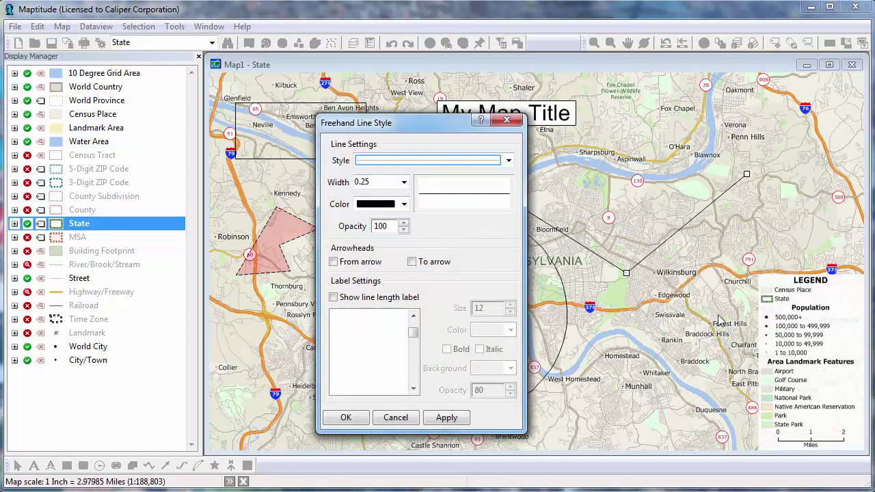
{"action": "left_click", "coordinate": [391, 185]}
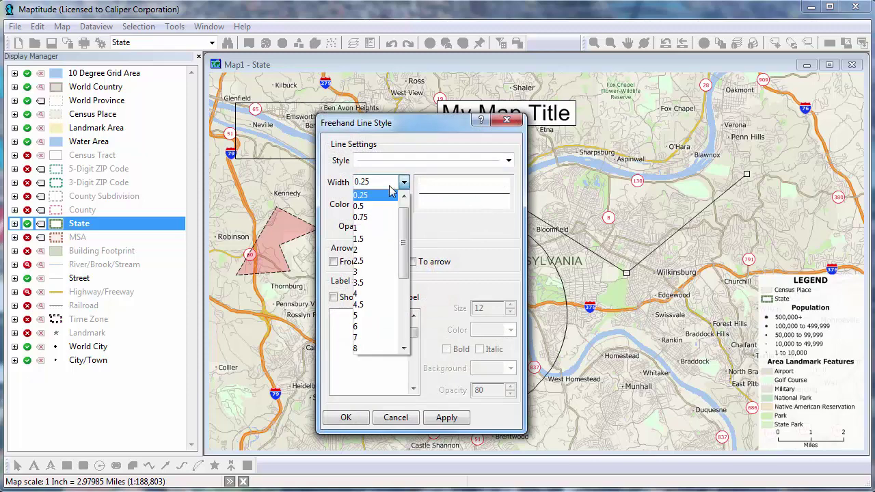
{"action": "left_click", "coordinate": [386, 238]}
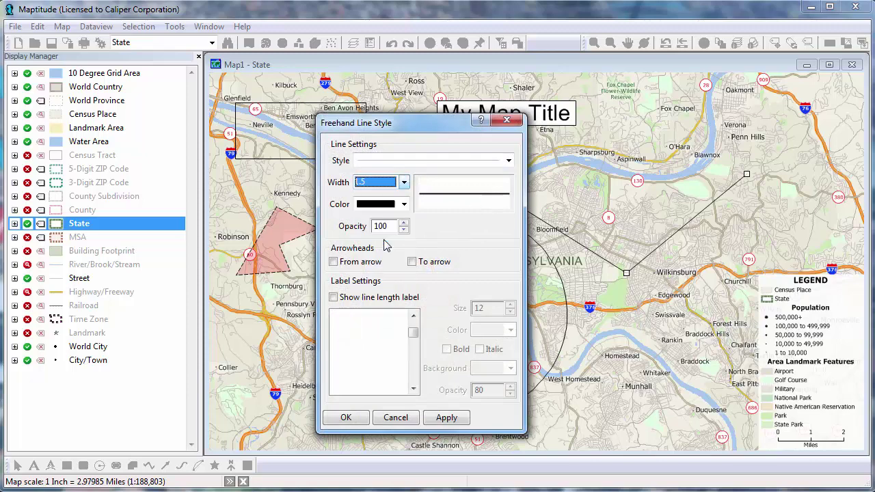
{"action": "left_click", "coordinate": [413, 262]}
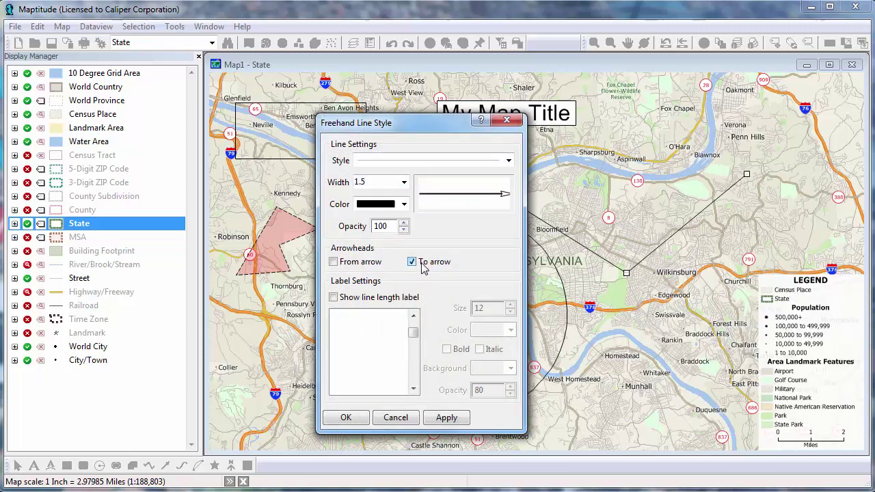
{"action": "left_click", "coordinate": [403, 298]}
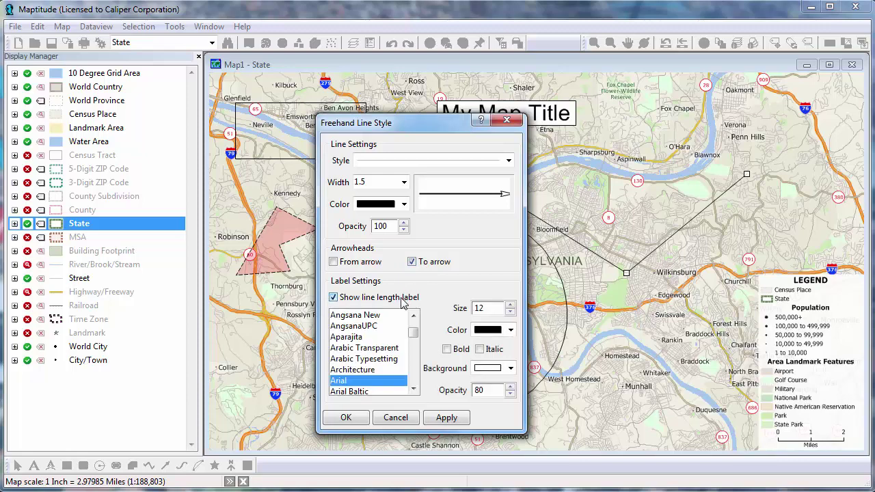
{"action": "left_click", "coordinate": [346, 417]}
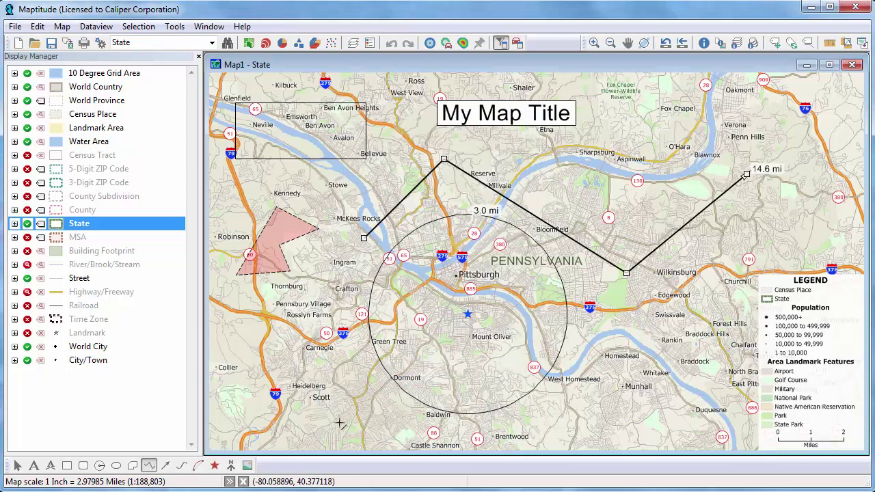
Place an arrow-above-N style north arrow in a box near Fox Chapel
{"action": "left_click", "coordinate": [230, 466]}
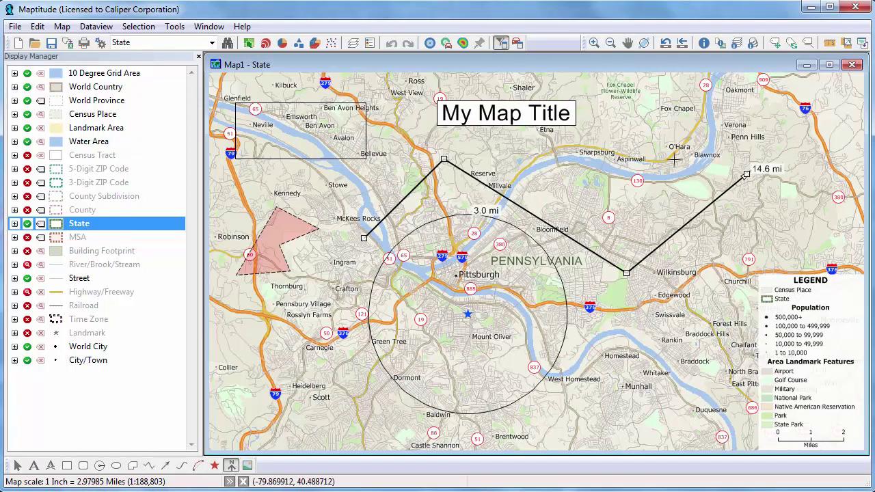
{"action": "left_click_drag", "start_coordinate": [683, 109], "coordinate": [705, 172]}
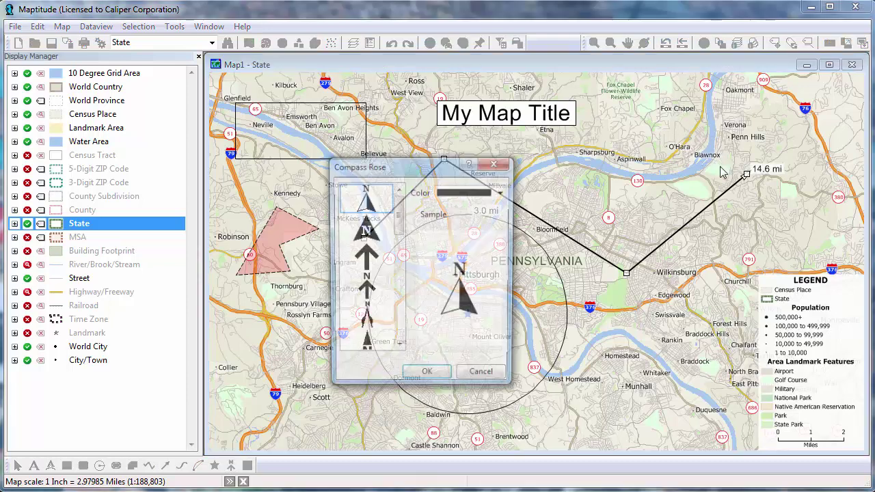
{"action": "left_click", "coordinate": [399, 289]}
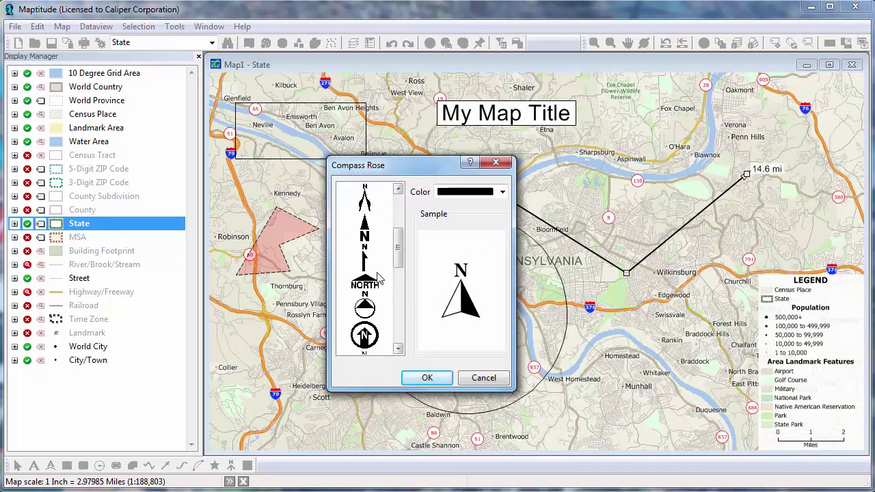
{"action": "left_click", "coordinate": [366, 236]}
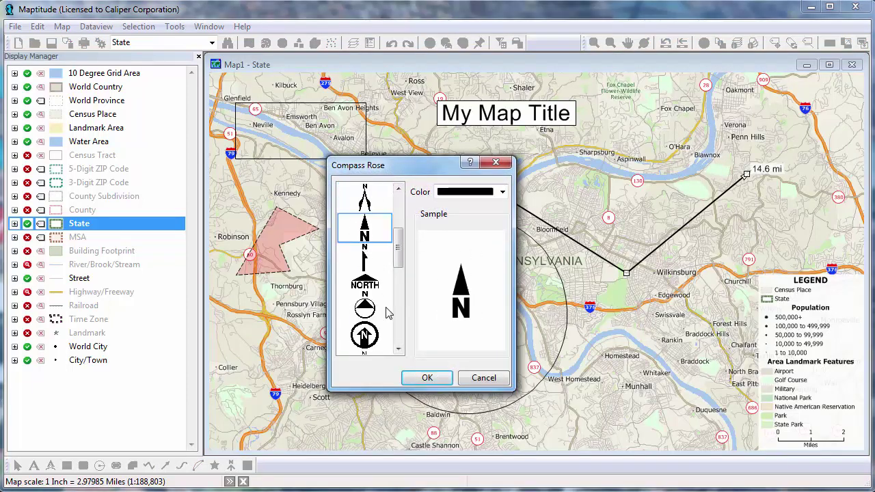
{"action": "left_click", "coordinate": [427, 378]}
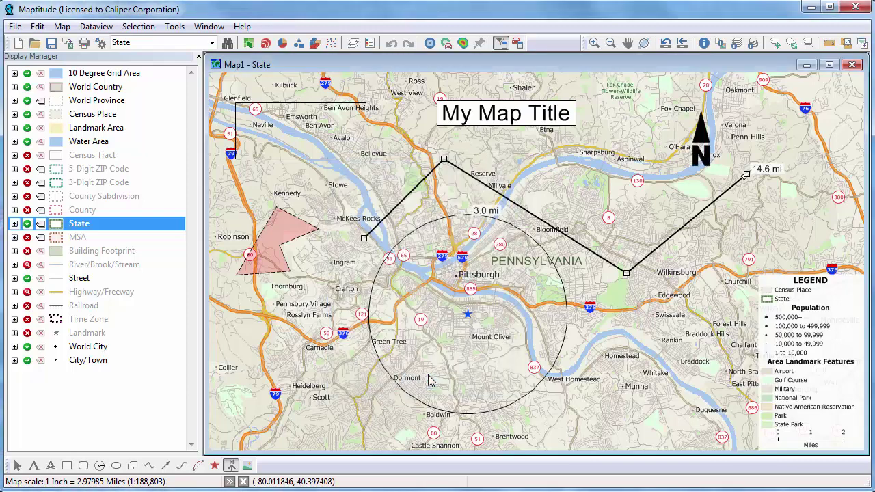
Insert the Caliper Logo (600x600px) image in a box near Penn Hills
{"action": "left_click", "coordinate": [248, 466]}
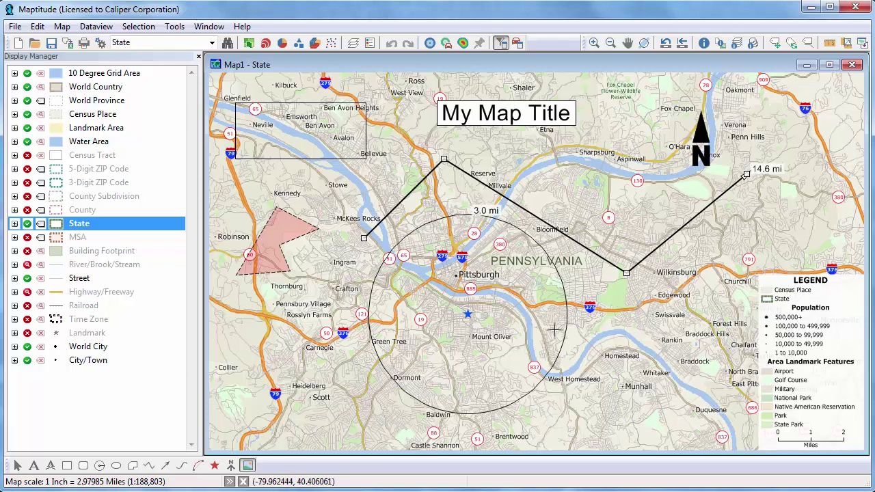
{"action": "left_click_drag", "start_coordinate": [730, 195], "coordinate": [776, 237]}
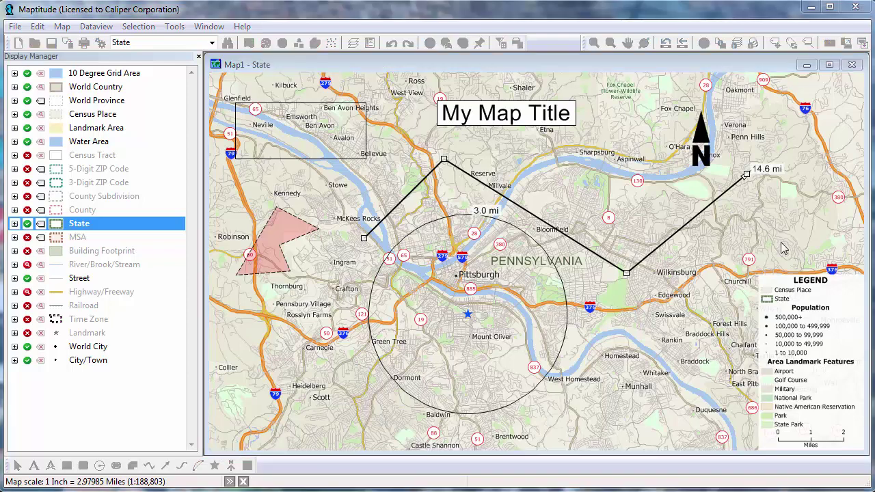
{"action": "left_click", "coordinate": [398, 254]}
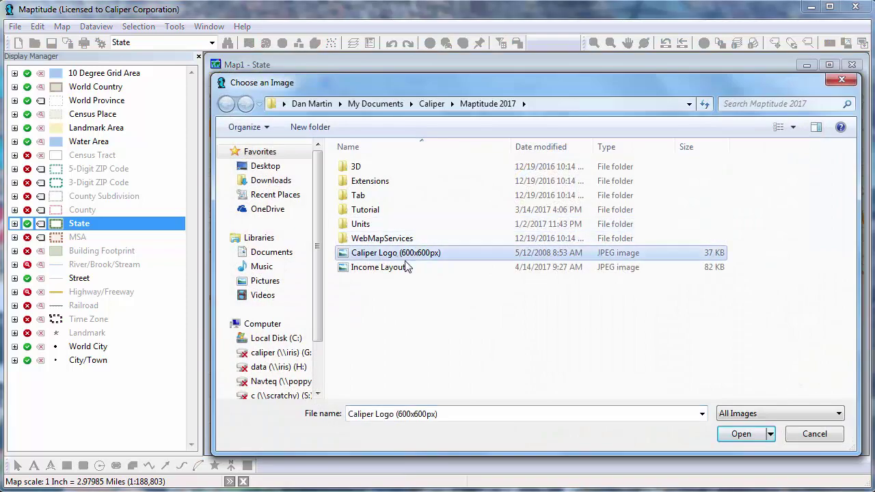
{"action": "left_click", "coordinate": [741, 435]}
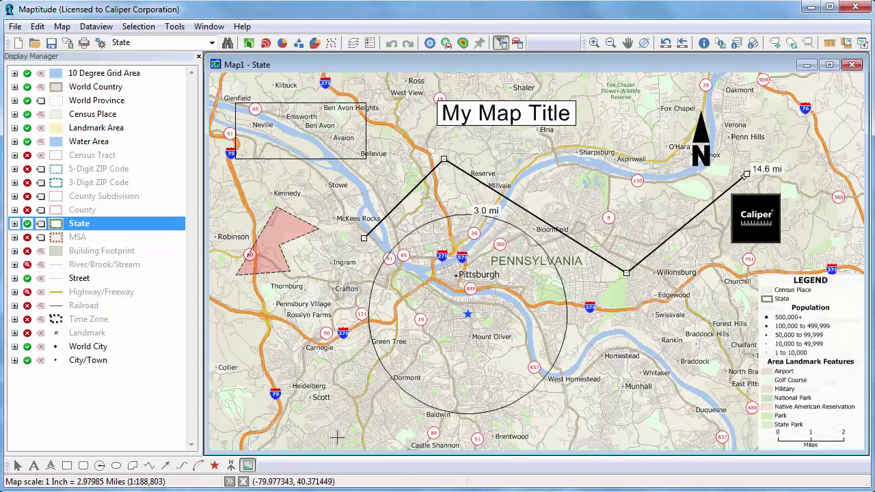
Centre the legend, Caliper logo and north arrow horizontally, then deselect them
{"action": "left_click", "coordinate": [19, 465]}
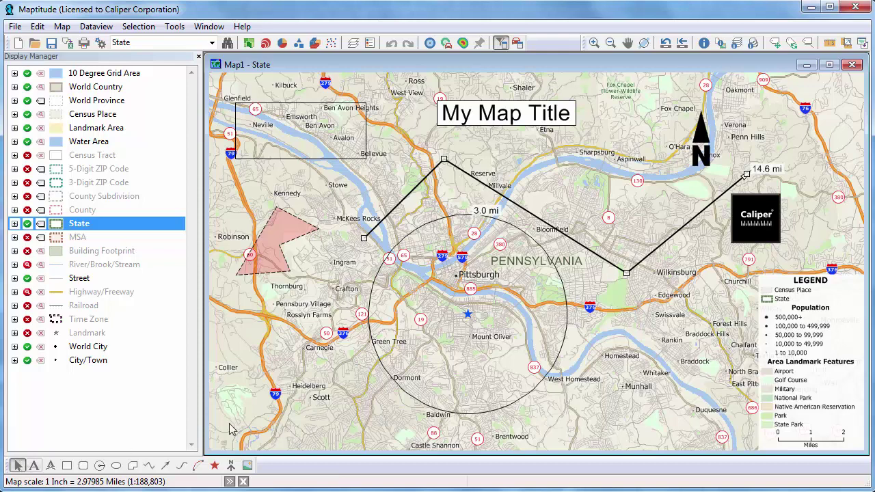
{"action": "left_click", "coordinate": [765, 258]}
{"action": "left_click", "coordinate": [755, 218], "text": "shift"}
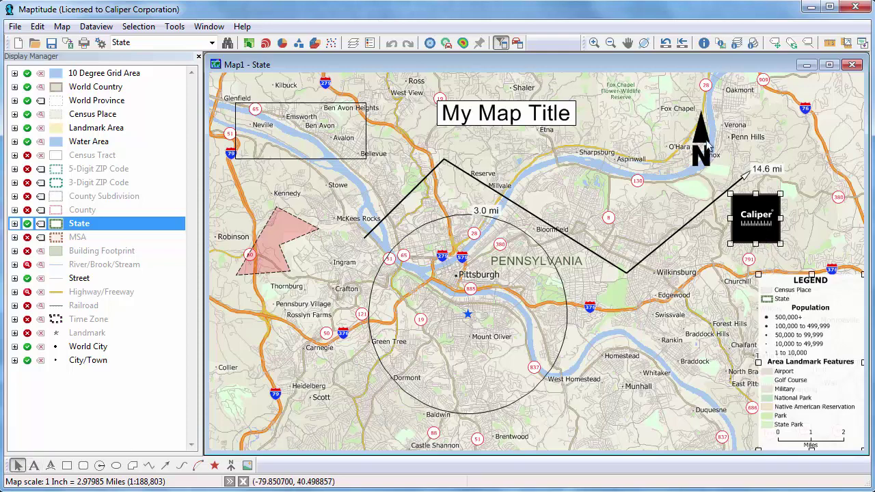
{"action": "left_click", "coordinate": [705, 145], "text": "shift"}
{"action": "right_click", "coordinate": [706, 145]}
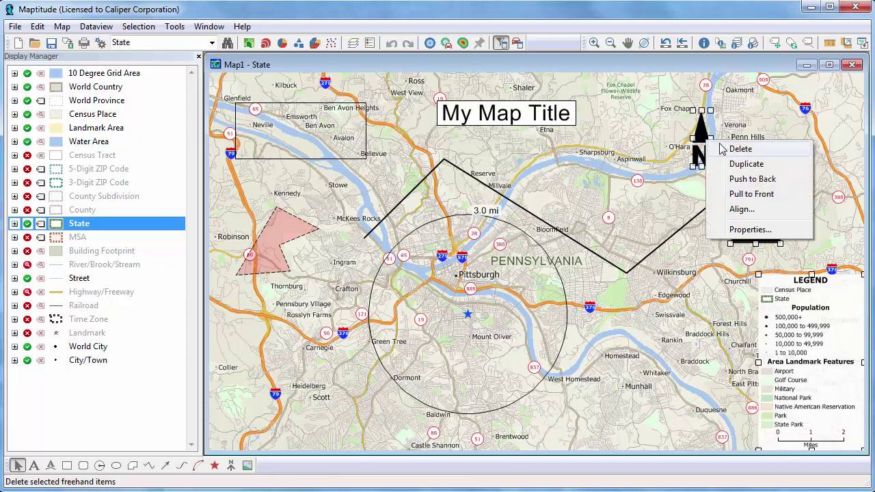
{"action": "left_click", "coordinate": [747, 209]}
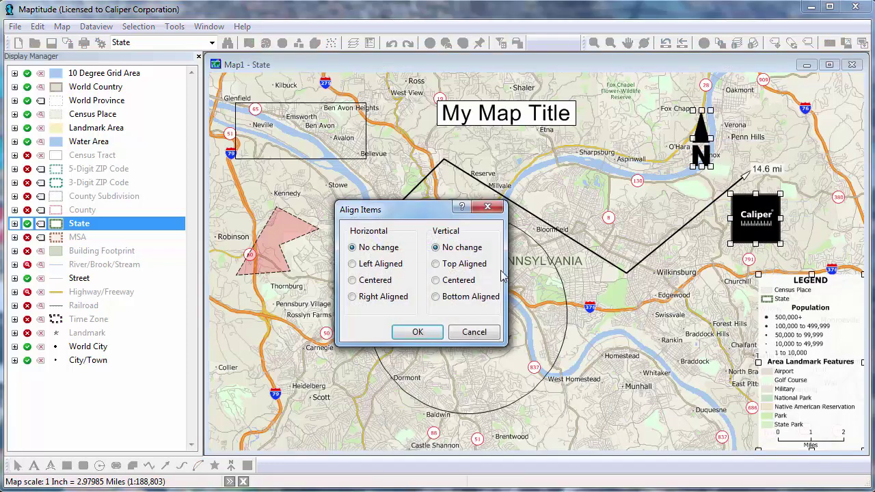
{"action": "left_click", "coordinate": [369, 283]}
{"action": "left_click", "coordinate": [417, 332]}
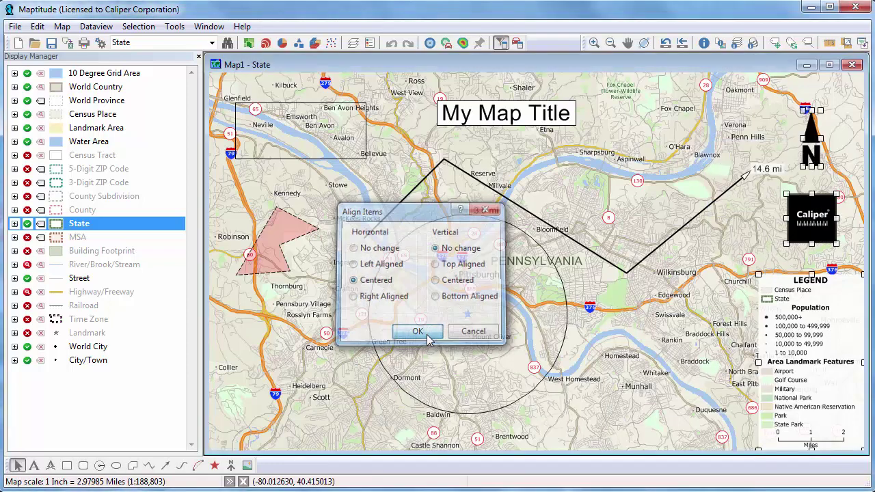
{"action": "left_click", "coordinate": [590, 337]}
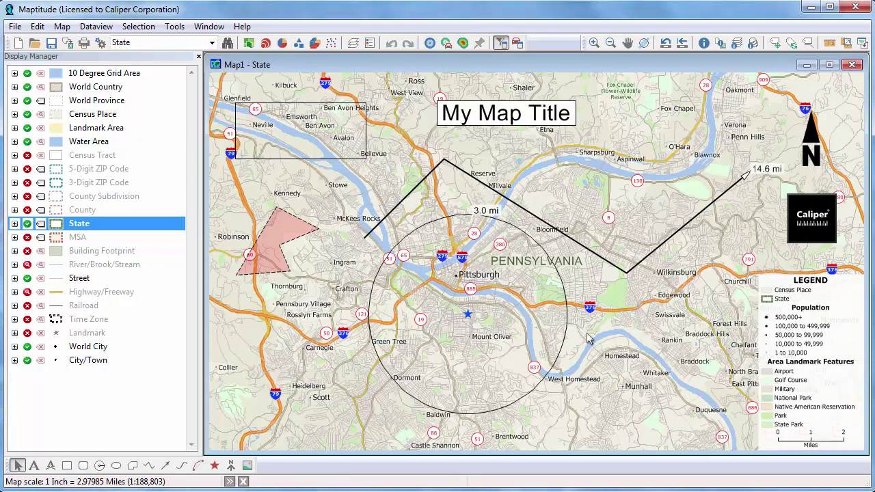